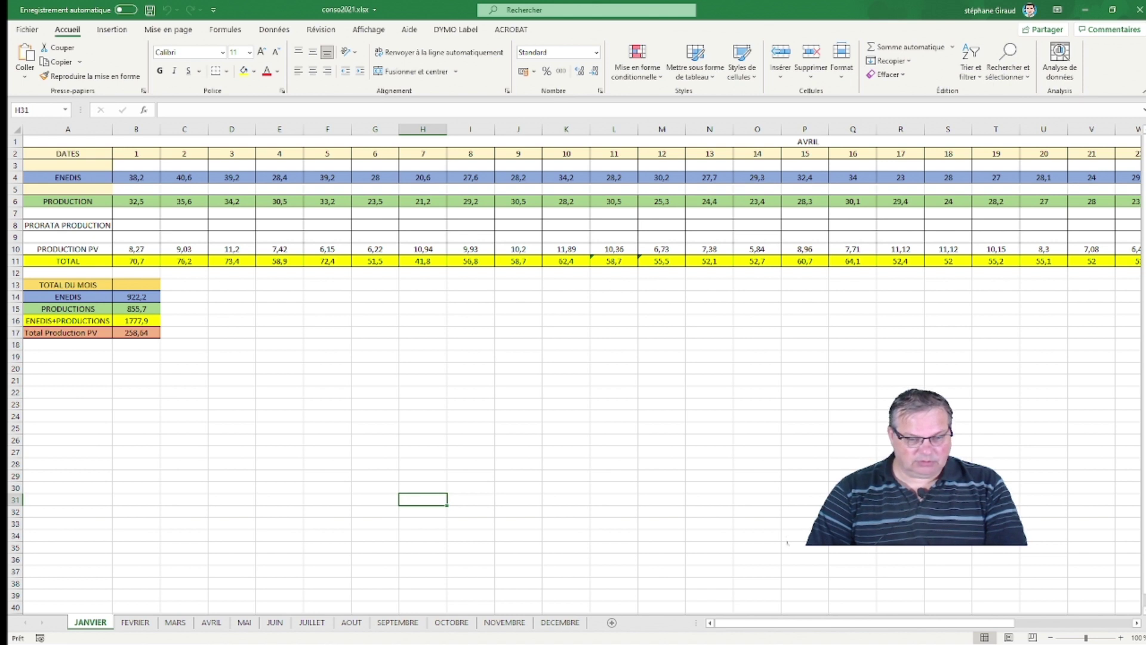
- Switch to csvexport.csv and copy the ENEDIS, ONDULEUR and PV readings dated 02.06.2021 to 04.06.2021 (C51:E53)
{"action": "left_click", "coordinate": [788, 543]}
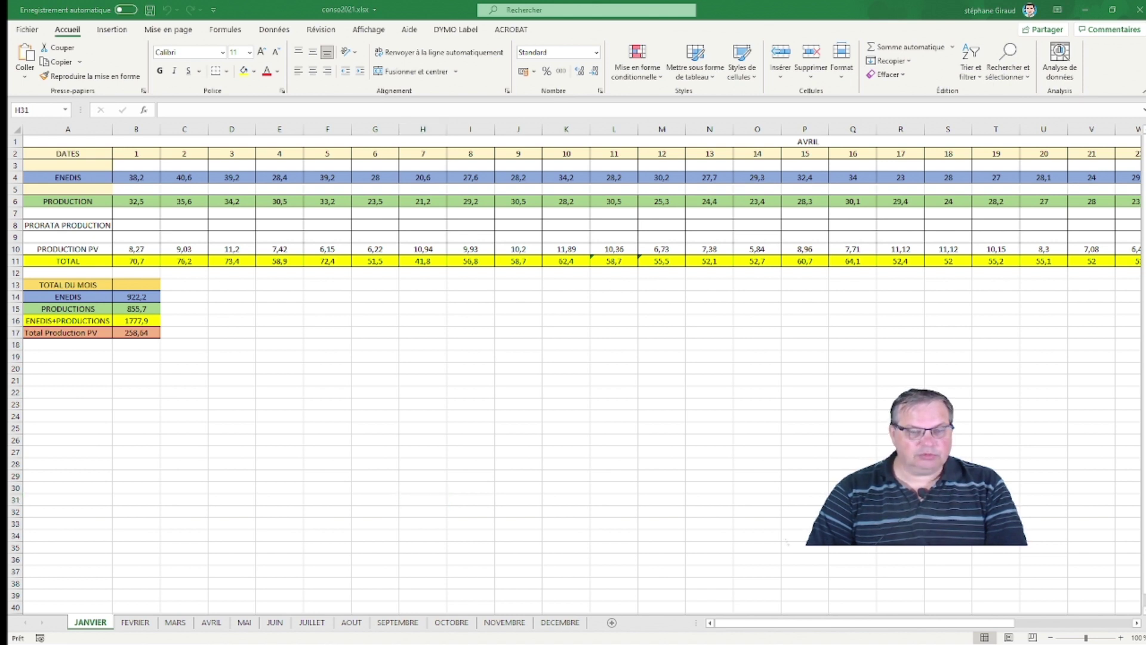
{"action": "key", "text": "alt+Tab"}
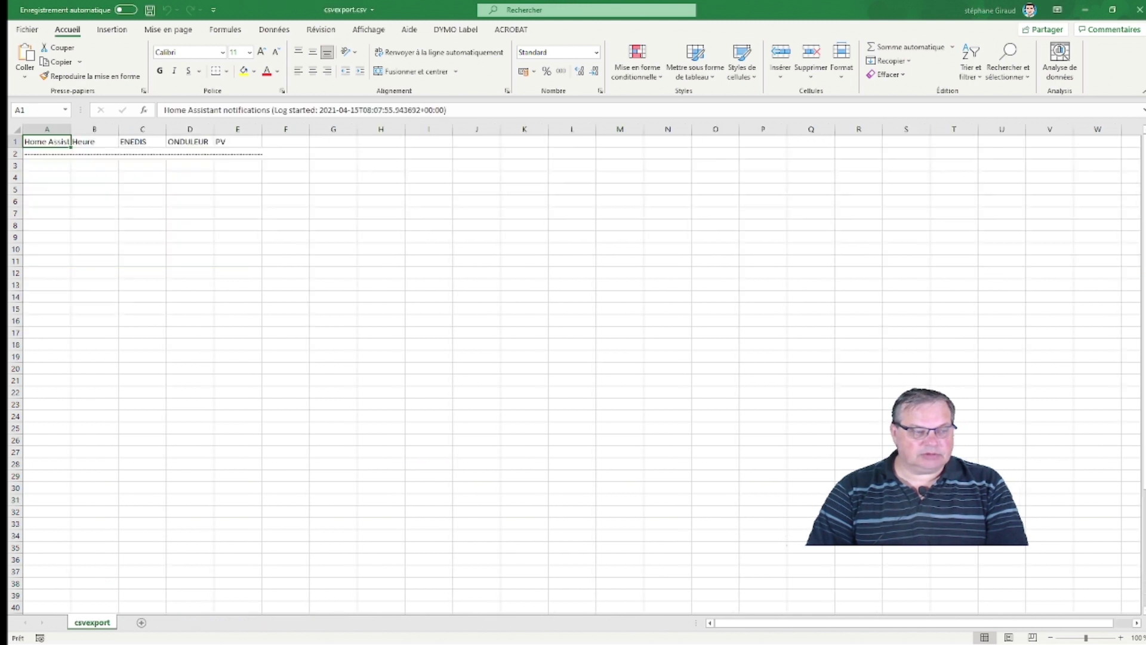
{"action": "scroll", "coordinate": [218, 525], "scroll_direction": "down", "scroll_amount": 8}
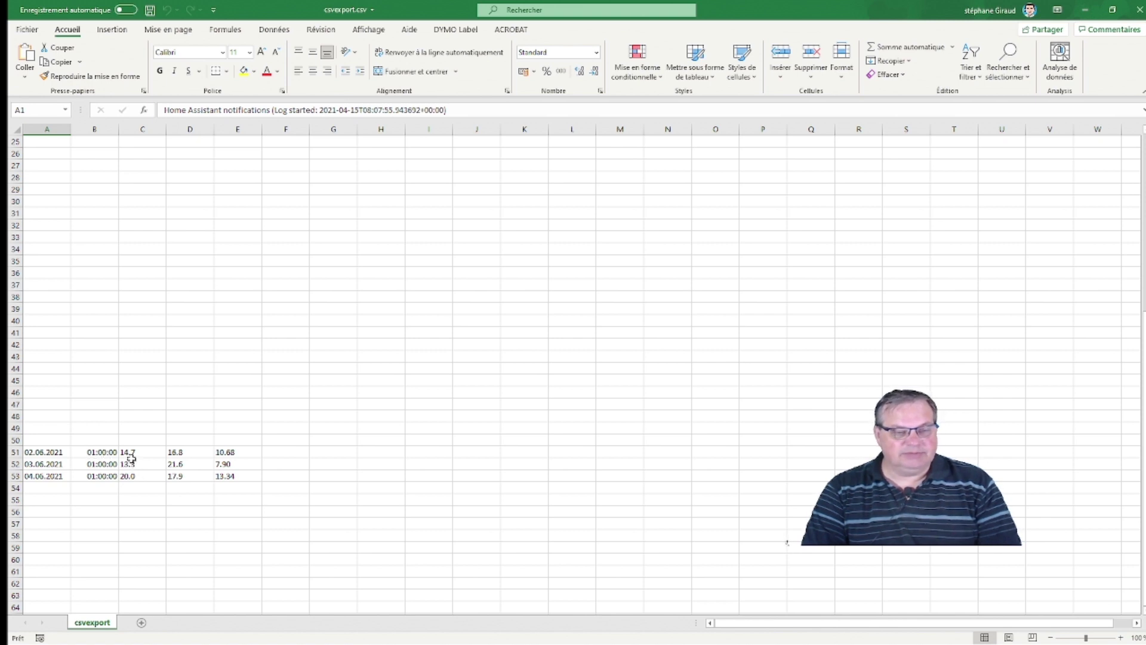
{"action": "scroll", "coordinate": [131, 456], "scroll_direction": "up", "scroll_amount": 8}
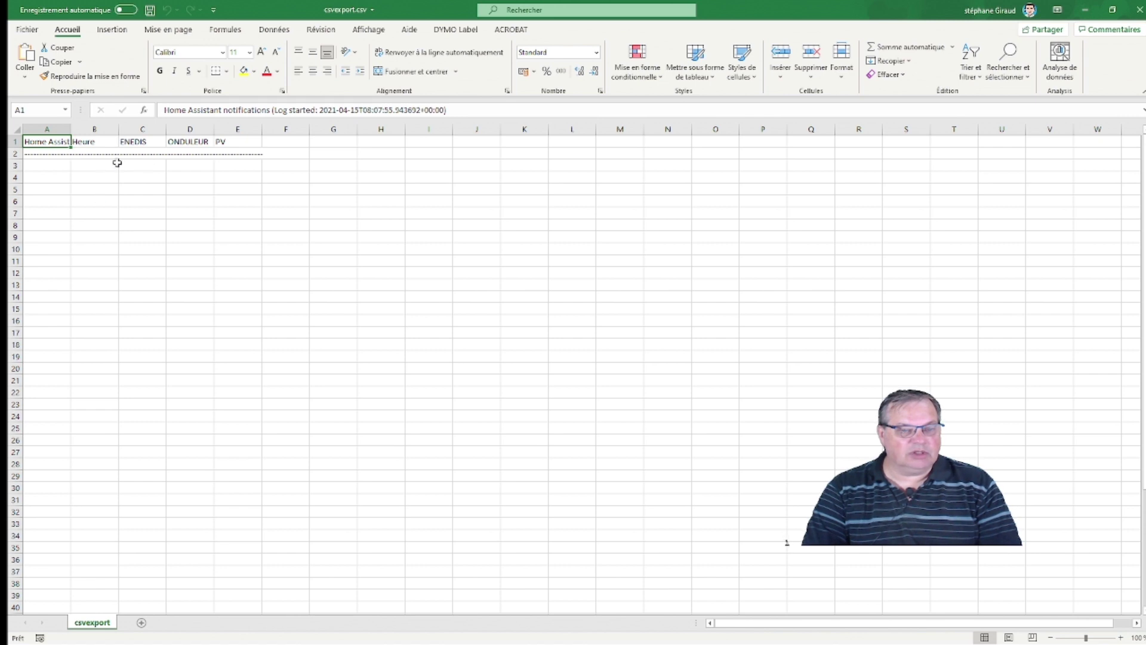
{"action": "scroll", "coordinate": [154, 461], "scroll_direction": "down", "scroll_amount": 6}
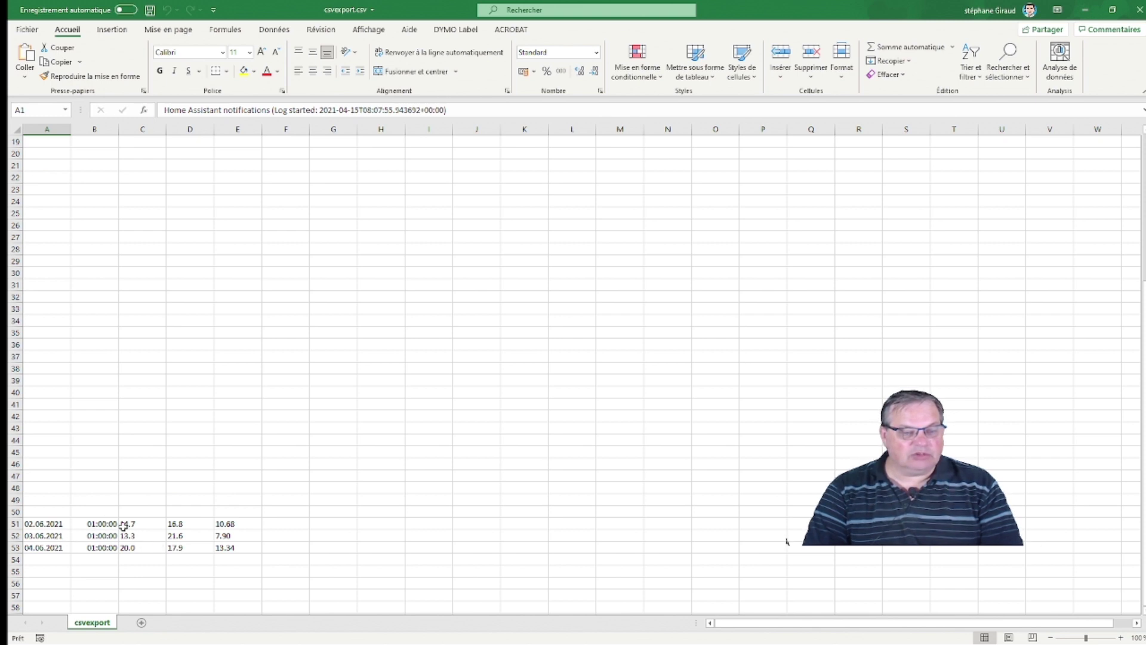
{"action": "left_click_drag", "start_coordinate": [133, 521], "coordinate": [220, 545]}
{"action": "key", "text": "ctrl+c"}
{"action": "right_click", "coordinate": [209, 545]}
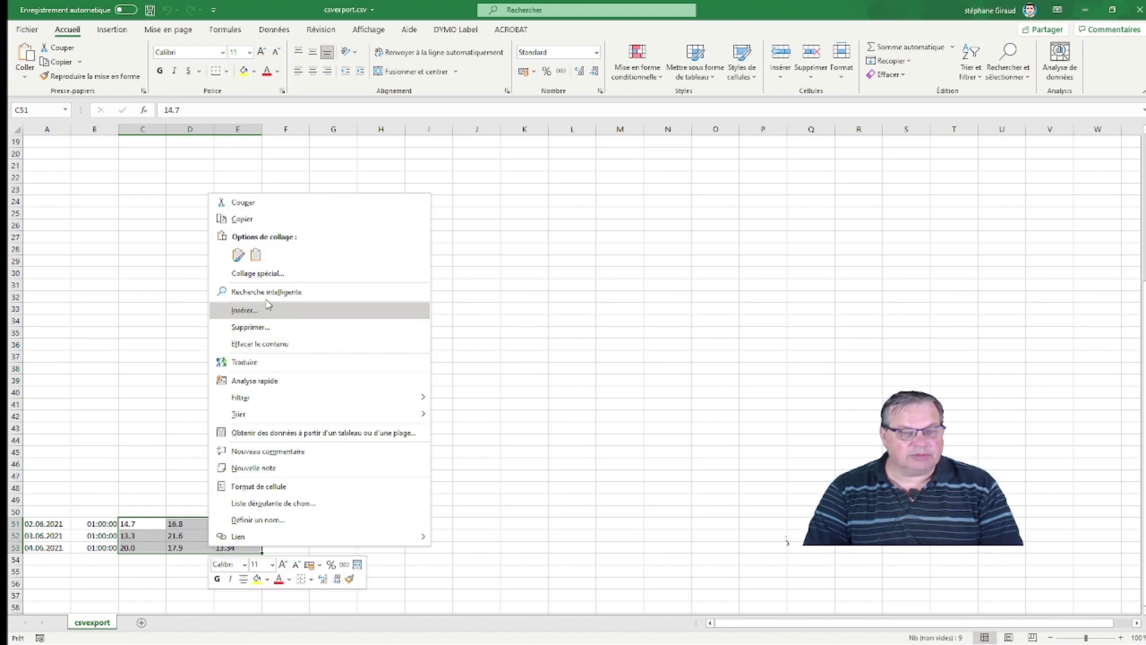
{"action": "left_click", "coordinate": [260, 220]}
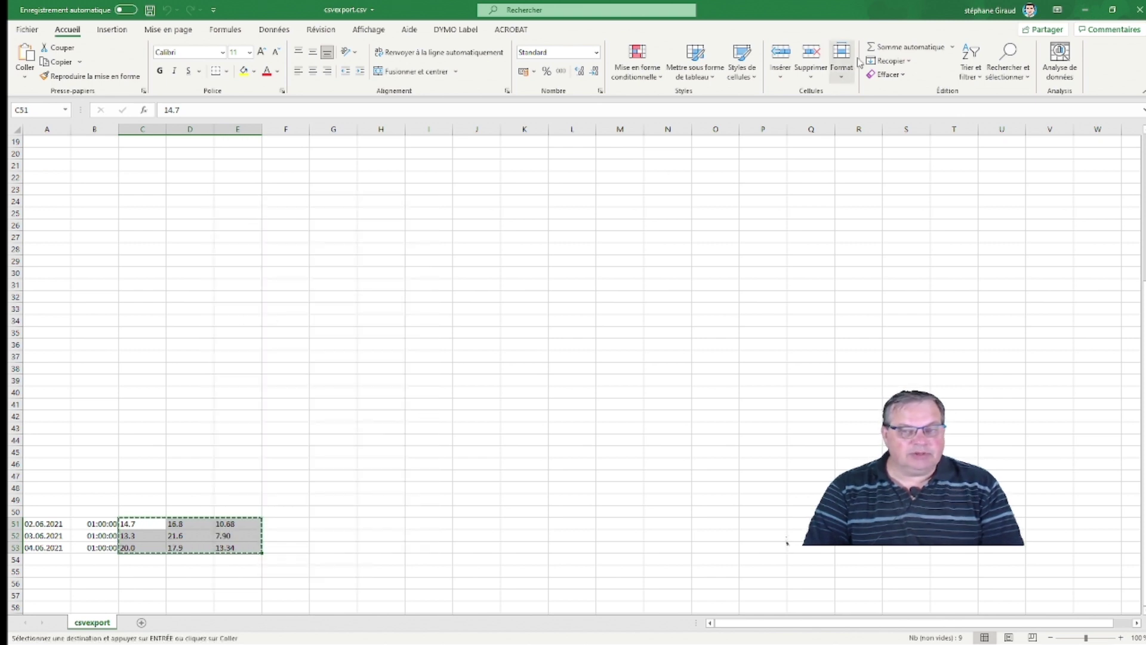
- In conso2021.xlsx, paste the copied readings into the JUIN sheet starting at B2, keeping the table's own cell formatting
{"action": "left_click", "coordinate": [1084, 9]}
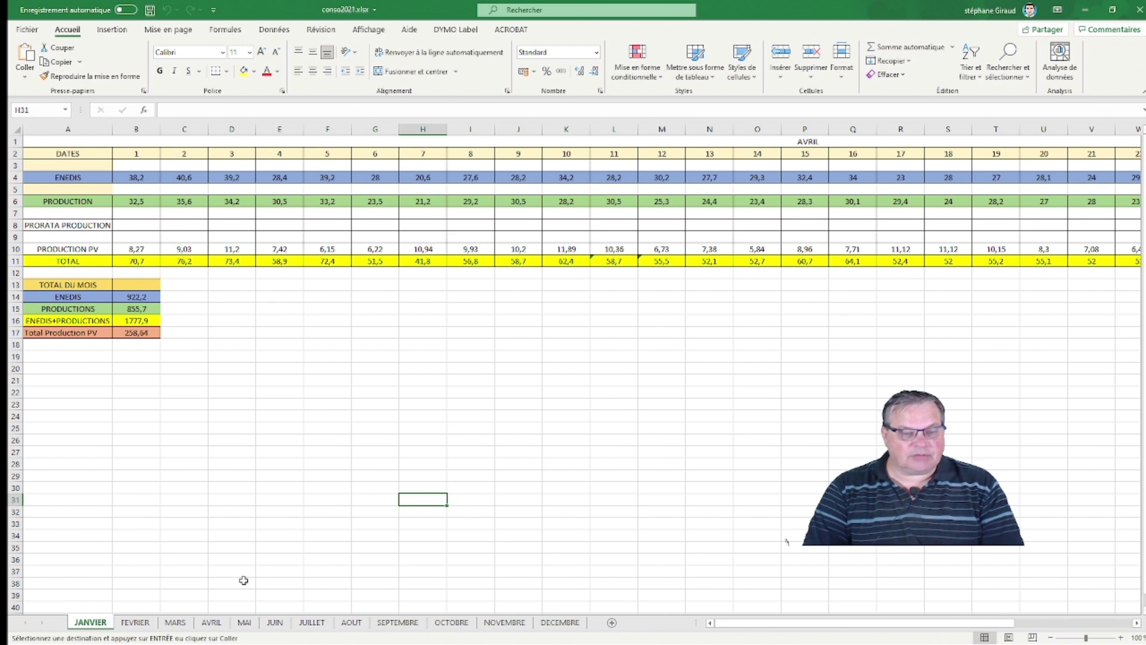
{"action": "left_click", "coordinate": [274, 622]}
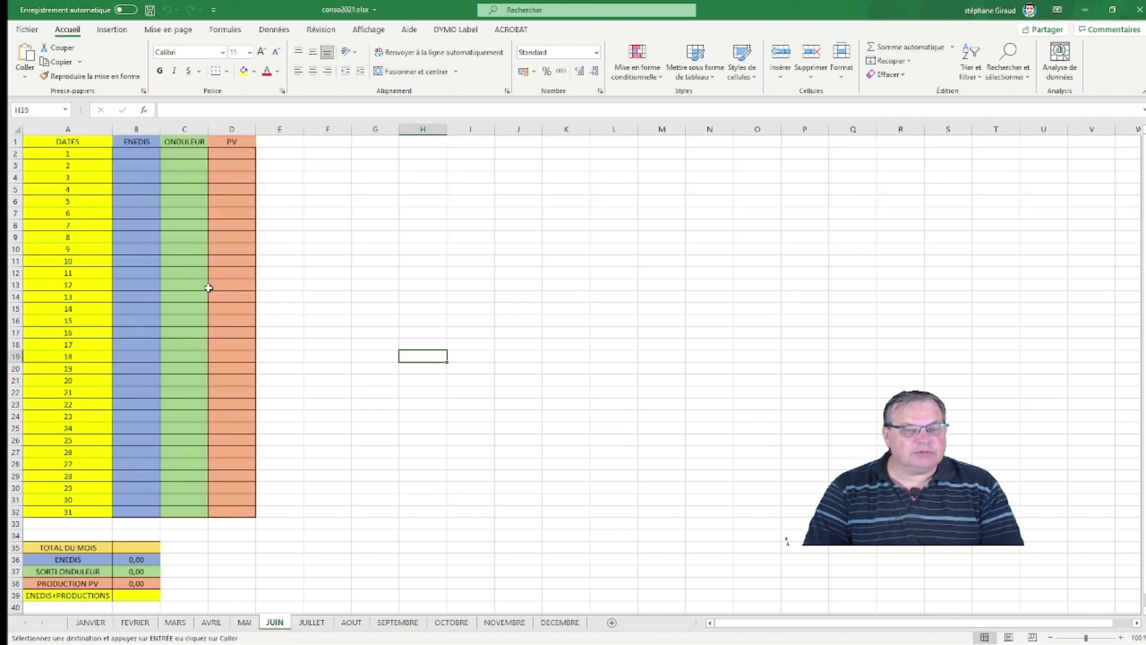
{"action": "left_click", "coordinate": [144, 154]}
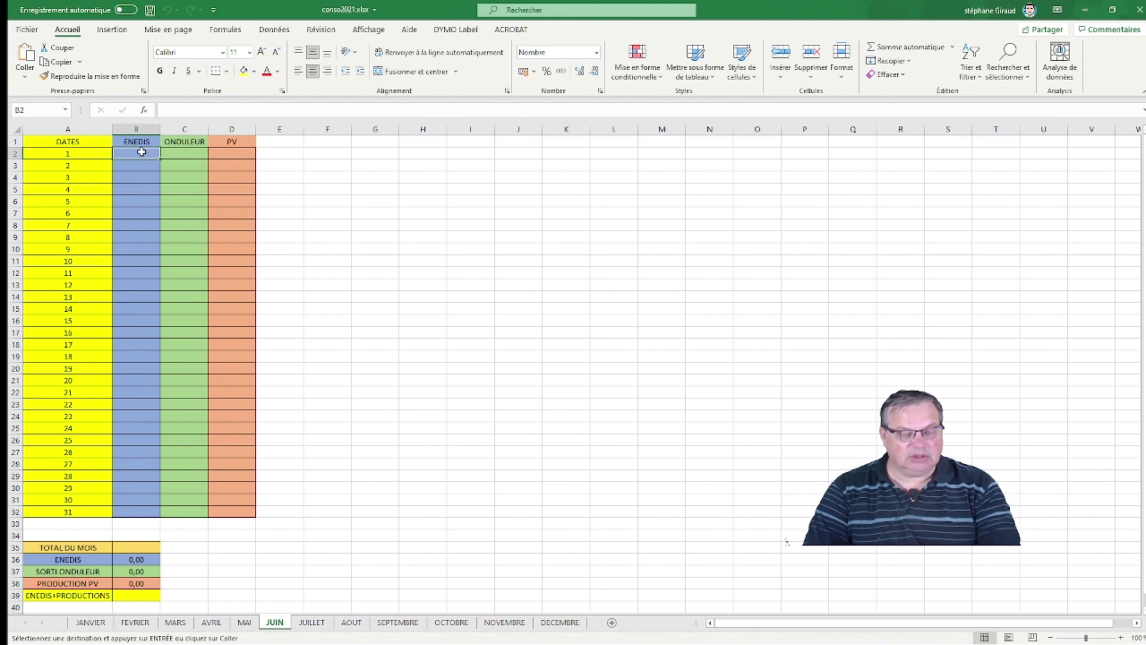
{"action": "key", "text": "ctrl+v"}
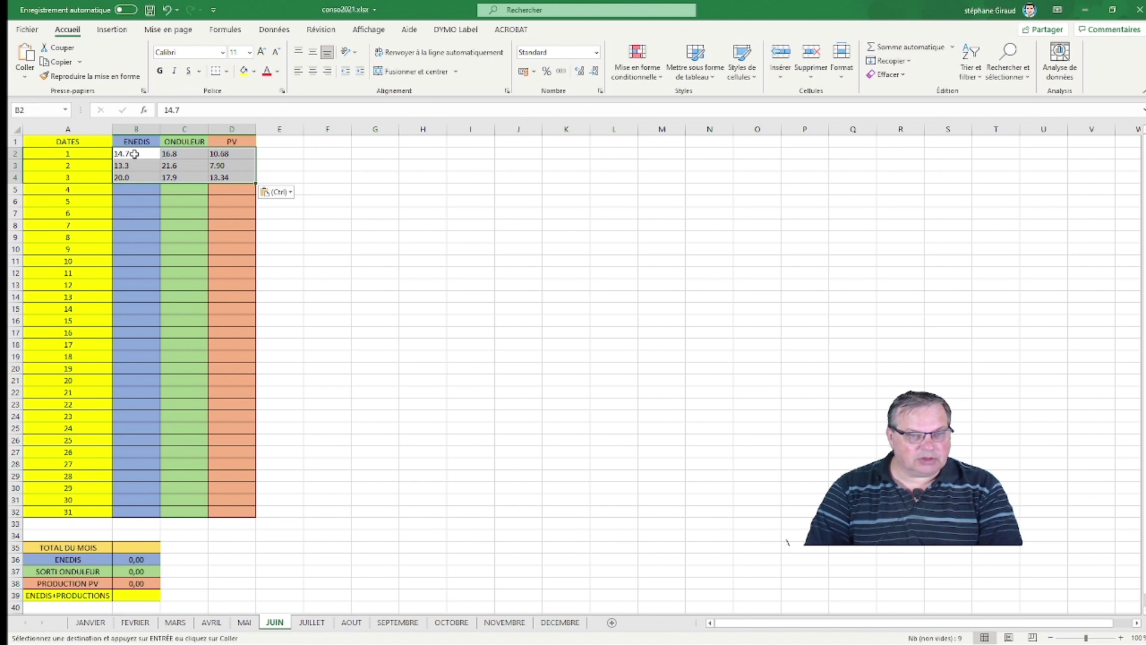
{"action": "left_click", "coordinate": [168, 11]}
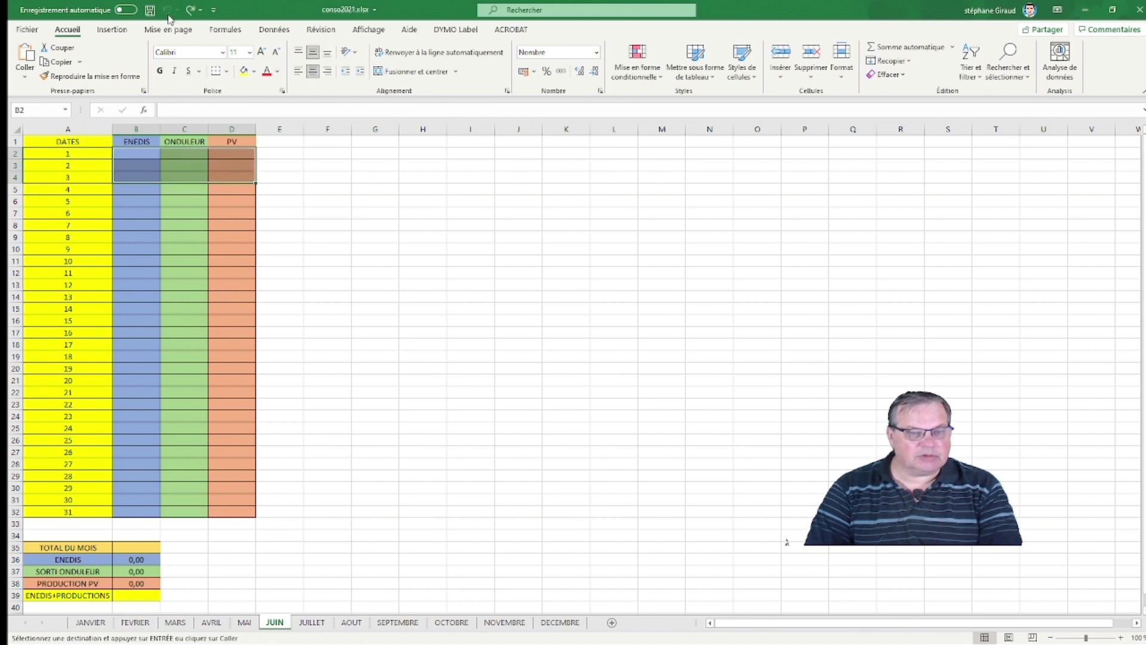
{"action": "right_click", "coordinate": [139, 157]}
{"action": "left_click", "coordinate": [186, 215]}
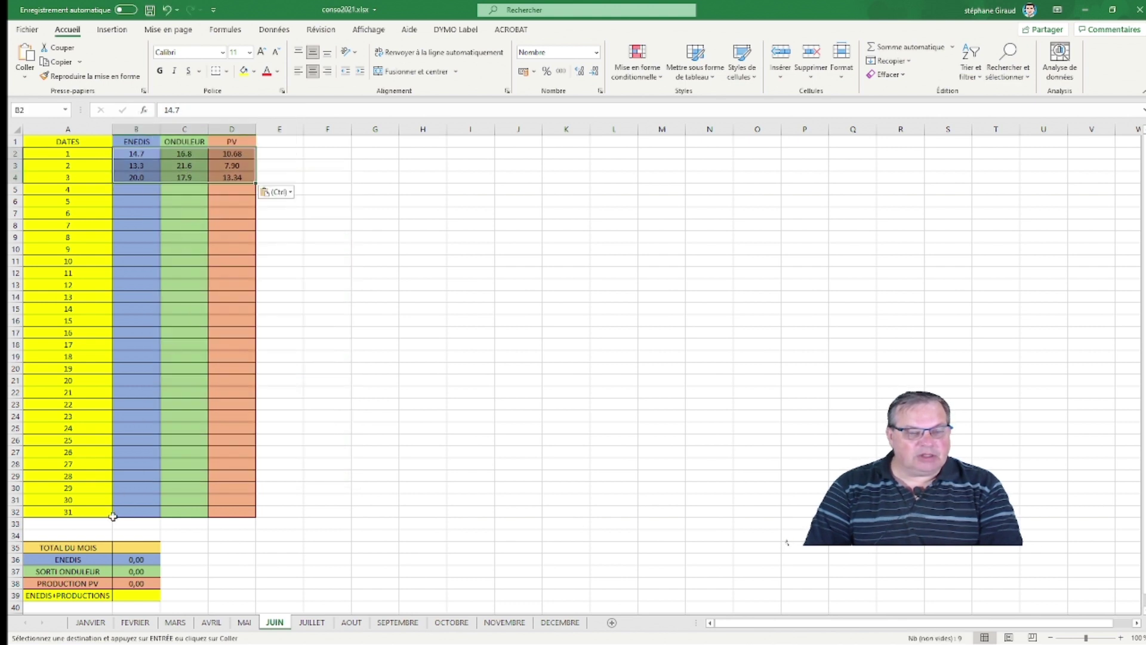
{"action": "left_click", "coordinate": [354, 415]}
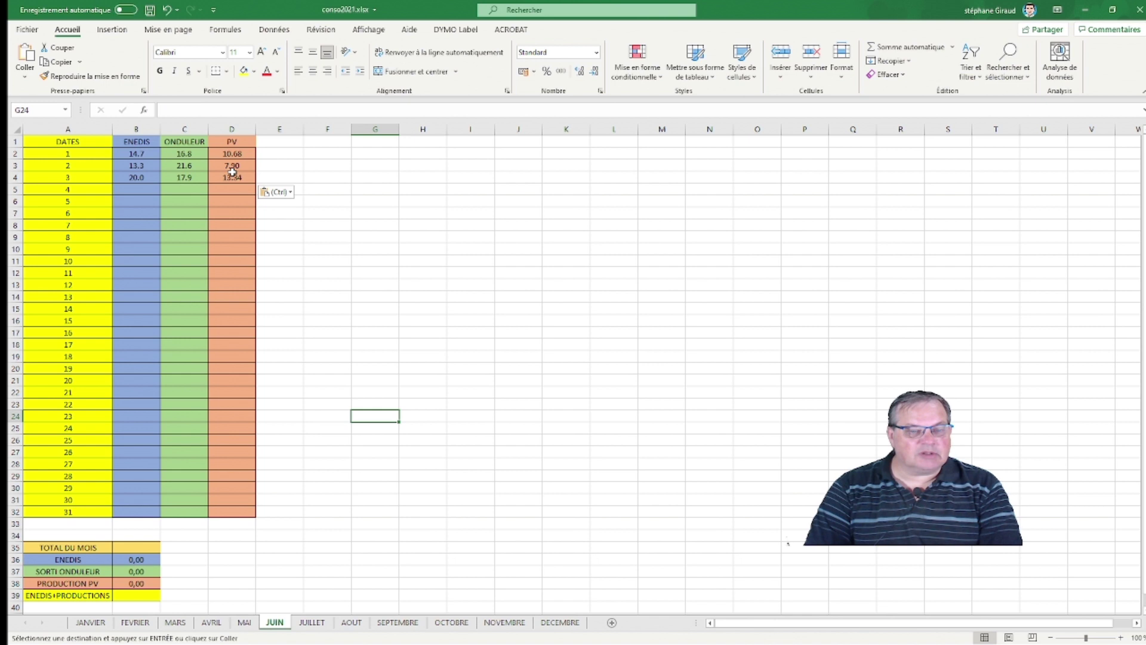
- Replace every decimal point with a comma in the pasted readings in B2:D4 of the JUIN sheet
{"action": "left_click", "coordinate": [136, 154]}
{"action": "left_click_drag", "start_coordinate": [136, 155], "coordinate": [232, 177]}
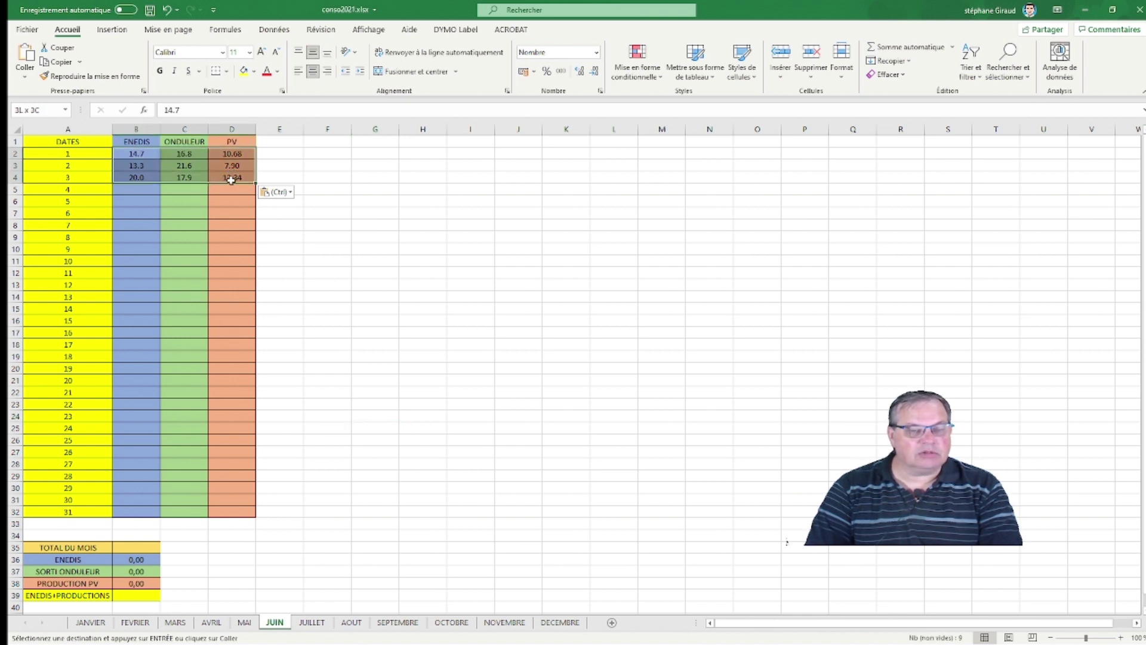
{"action": "left_click", "coordinate": [1008, 62]}
{"action": "left_click", "coordinate": [1013, 110]}
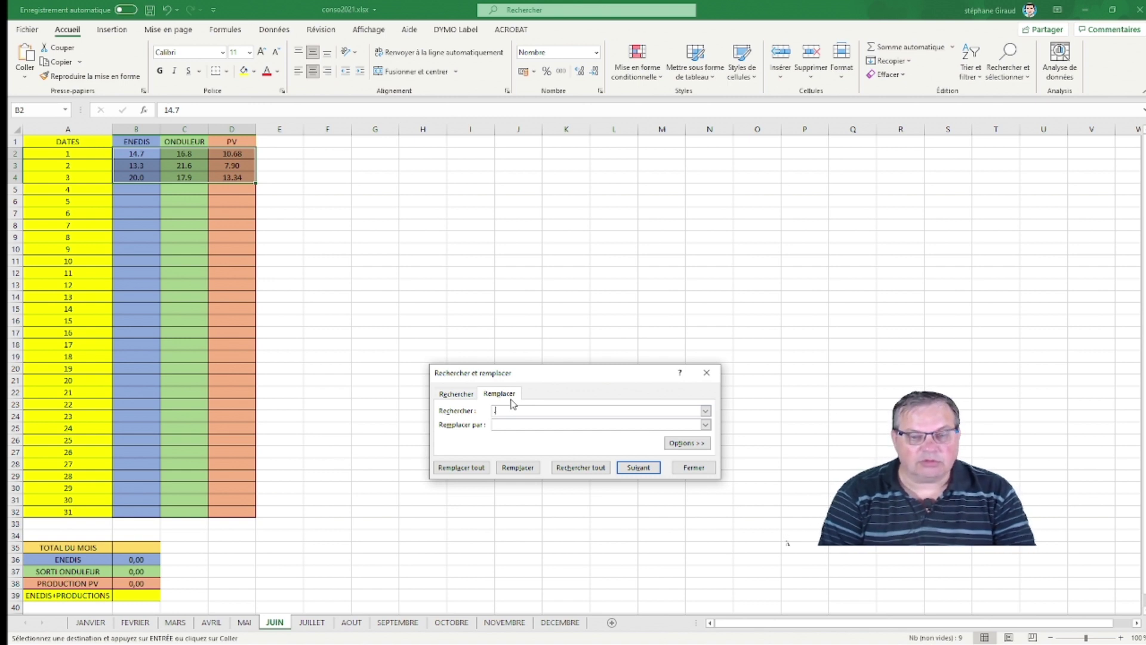
{"action": "key", "text": "Tab"}
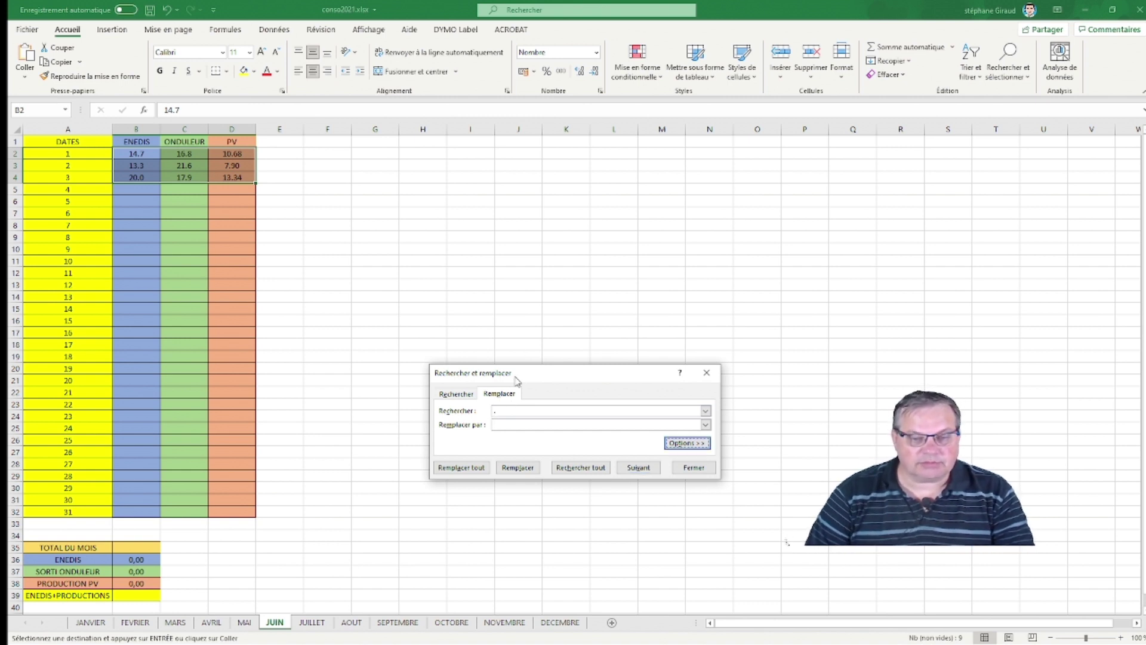
{"action": "left_click", "coordinate": [505, 427]}
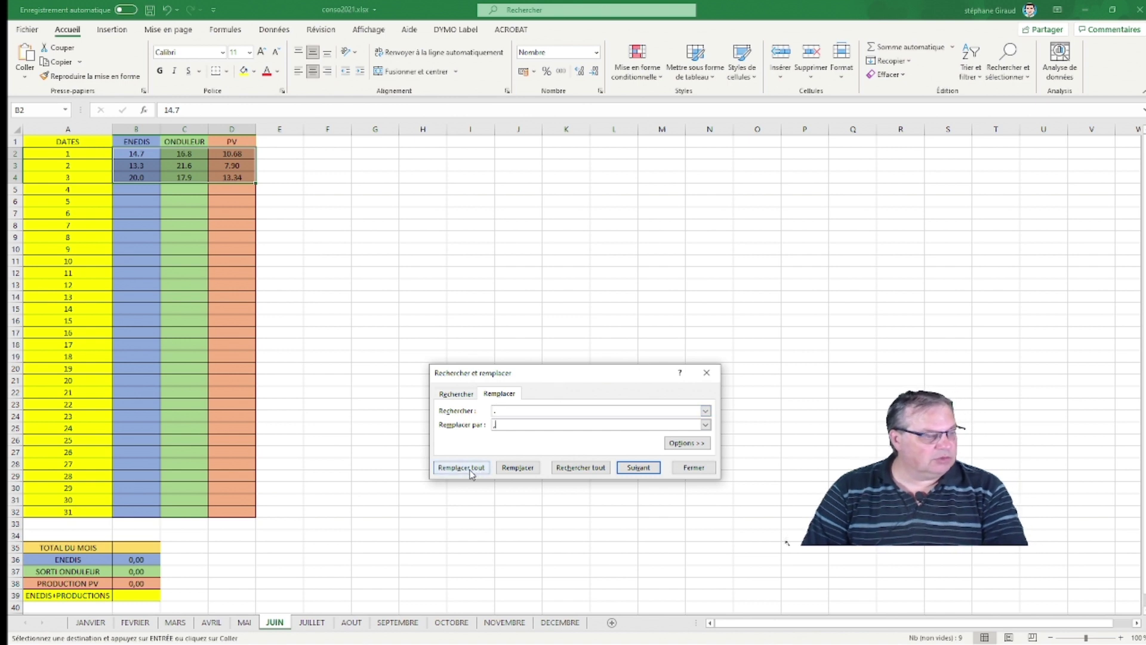
{"action": "left_click", "coordinate": [471, 469]}
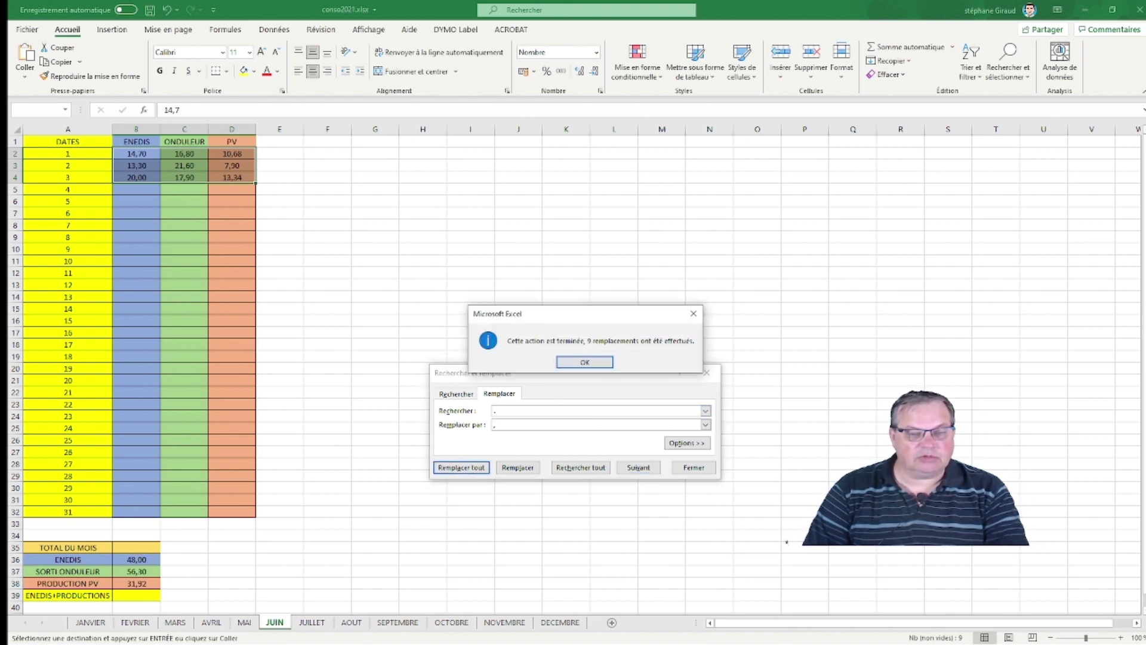
{"action": "left_click", "coordinate": [786, 542]}
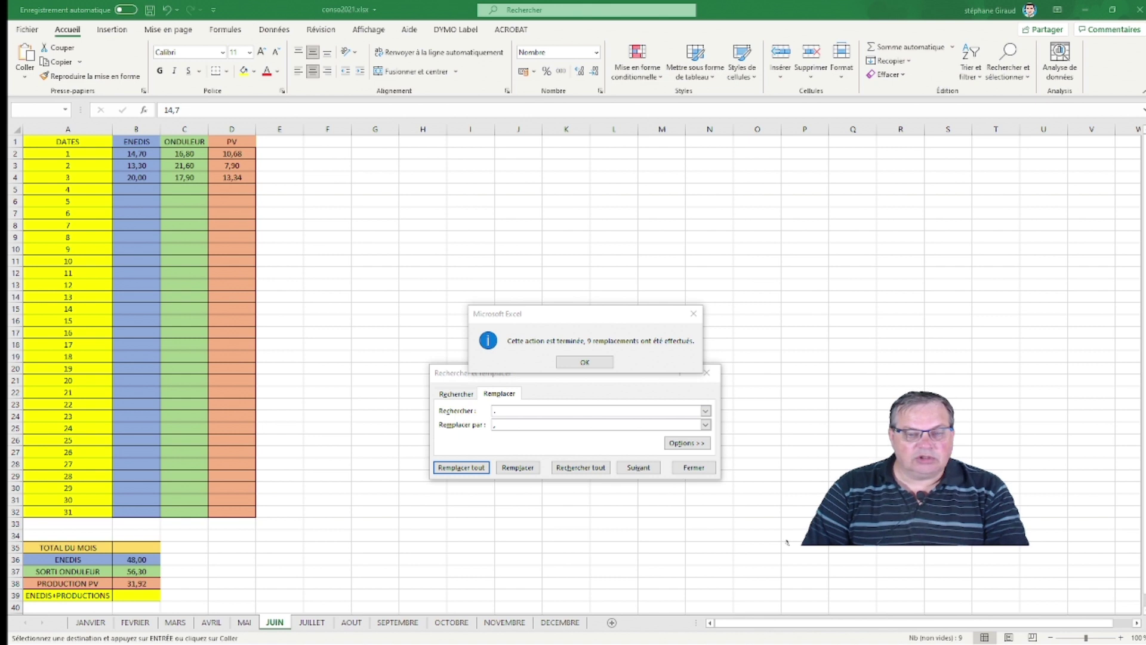
{"action": "left_click", "coordinate": [587, 363]}
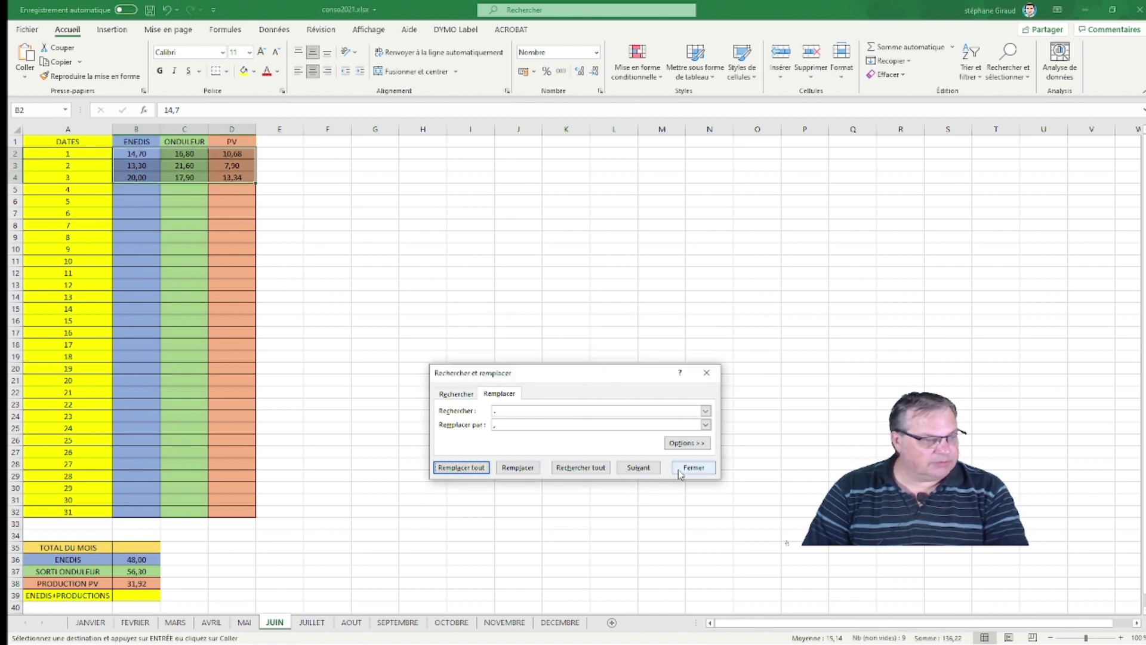
{"action": "left_click", "coordinate": [692, 467]}
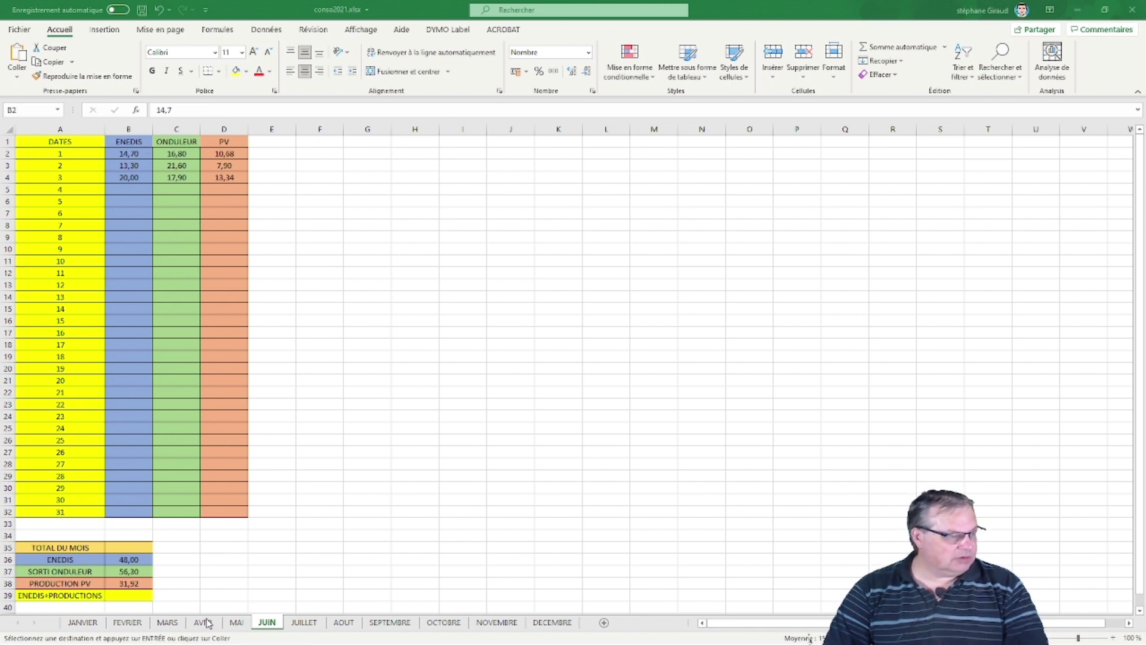
- Review the monthly consumption and production tables on the JANVIER to MAI sheets, along with the csvexport.csv readings
{"action": "left_click", "coordinate": [84, 624]}
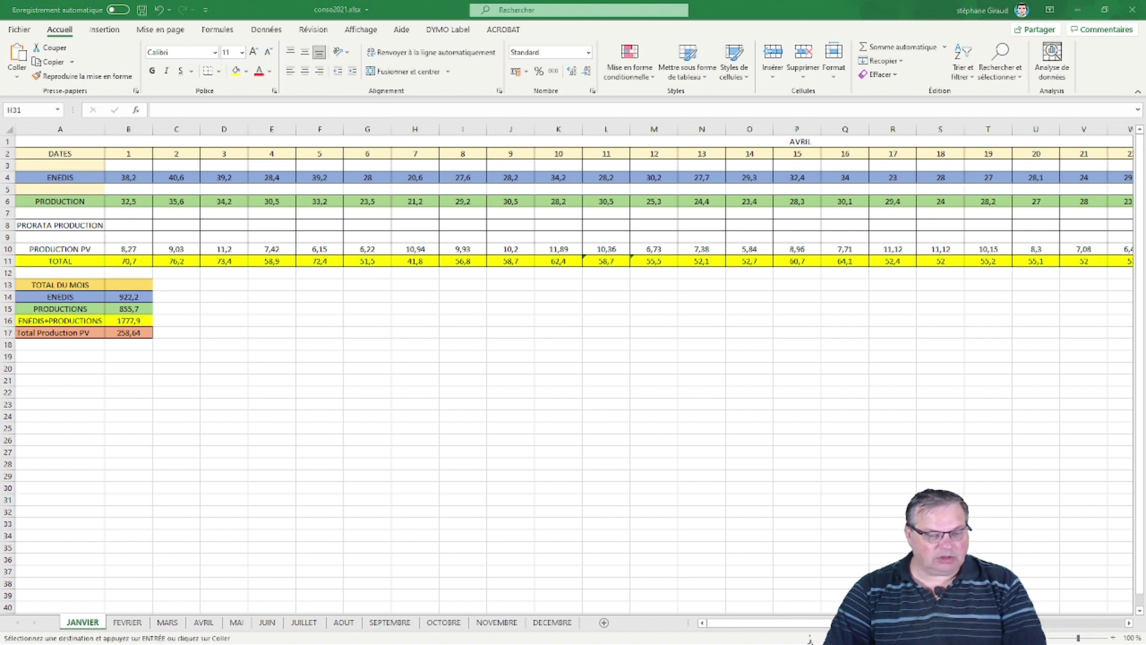
{"action": "key", "text": "alt+Tab"}
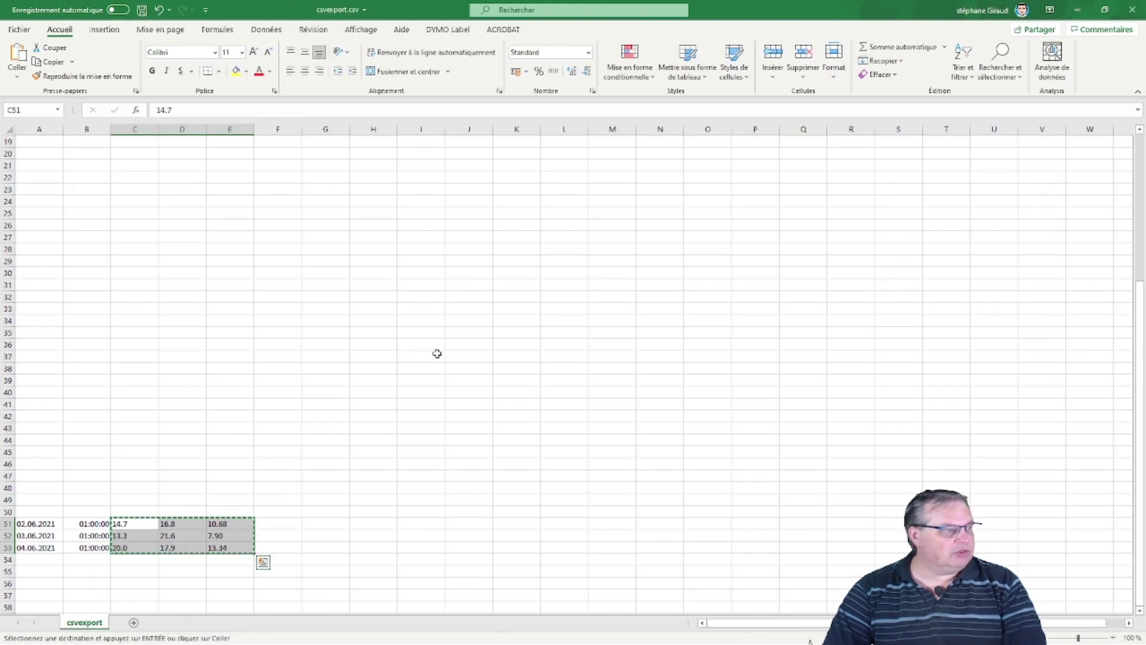
{"action": "left_click", "coordinate": [322, 509]}
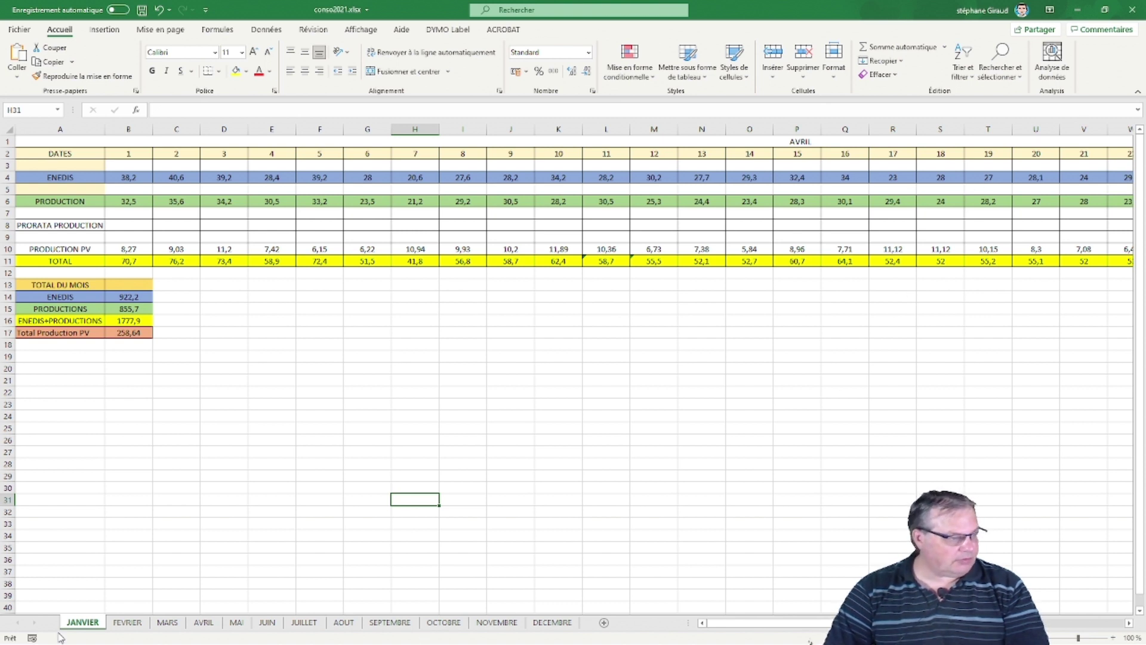
{"action": "left_click", "coordinate": [127, 622]}
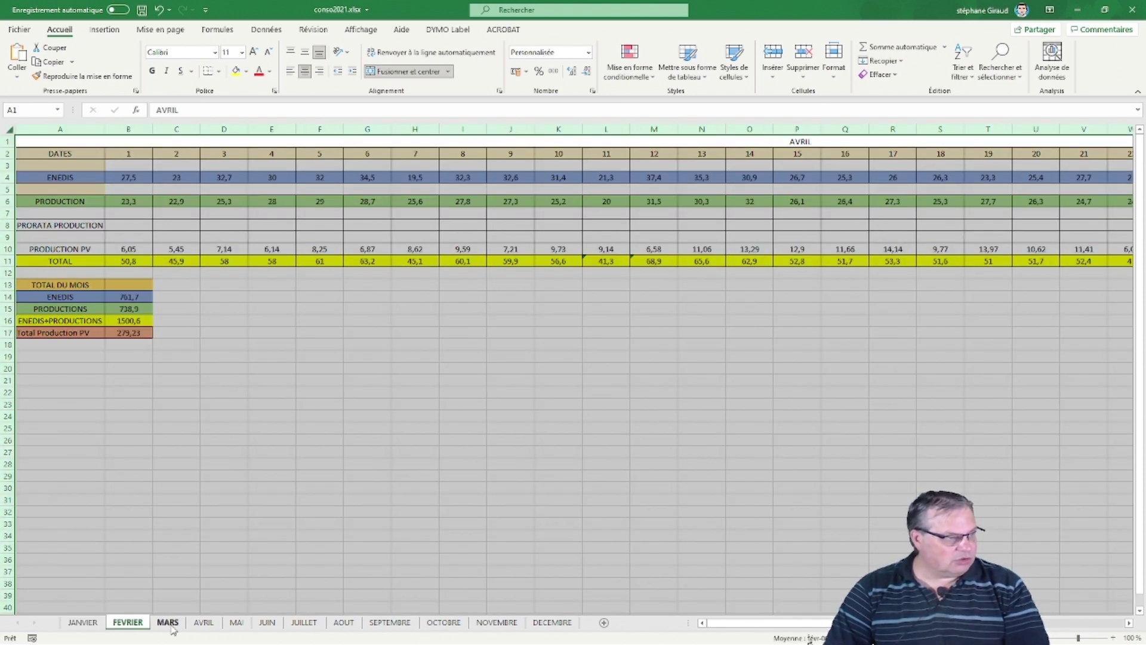
{"action": "left_click", "coordinate": [191, 546]}
{"action": "left_click", "coordinate": [168, 622]}
{"action": "left_click", "coordinate": [202, 622]}
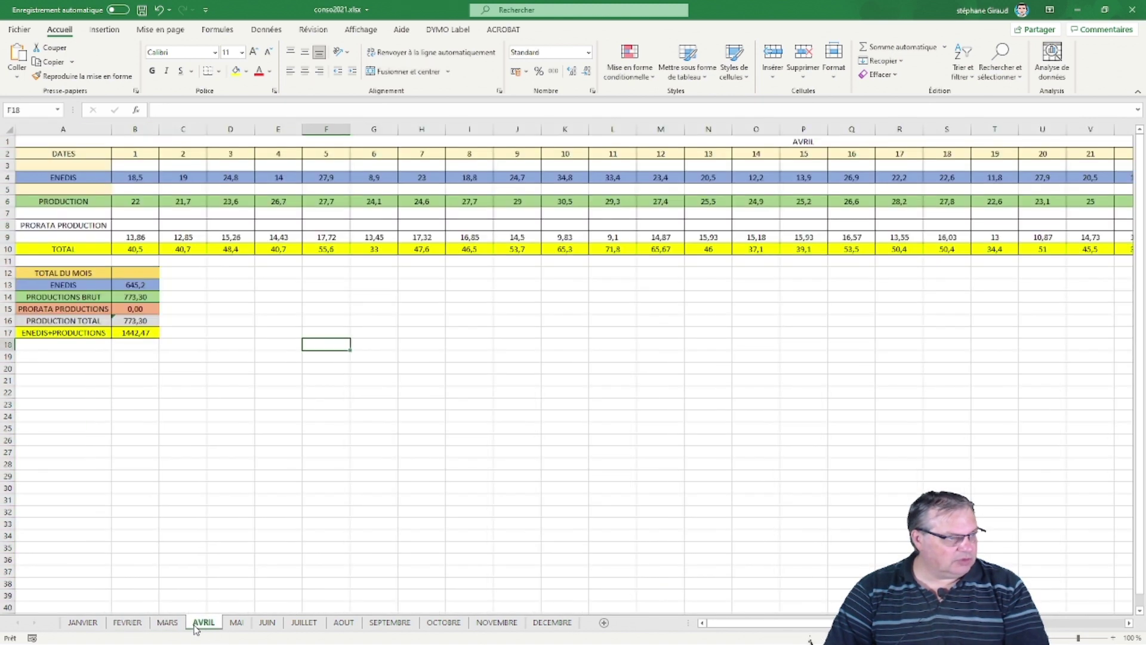
{"action": "left_click", "coordinate": [244, 623]}
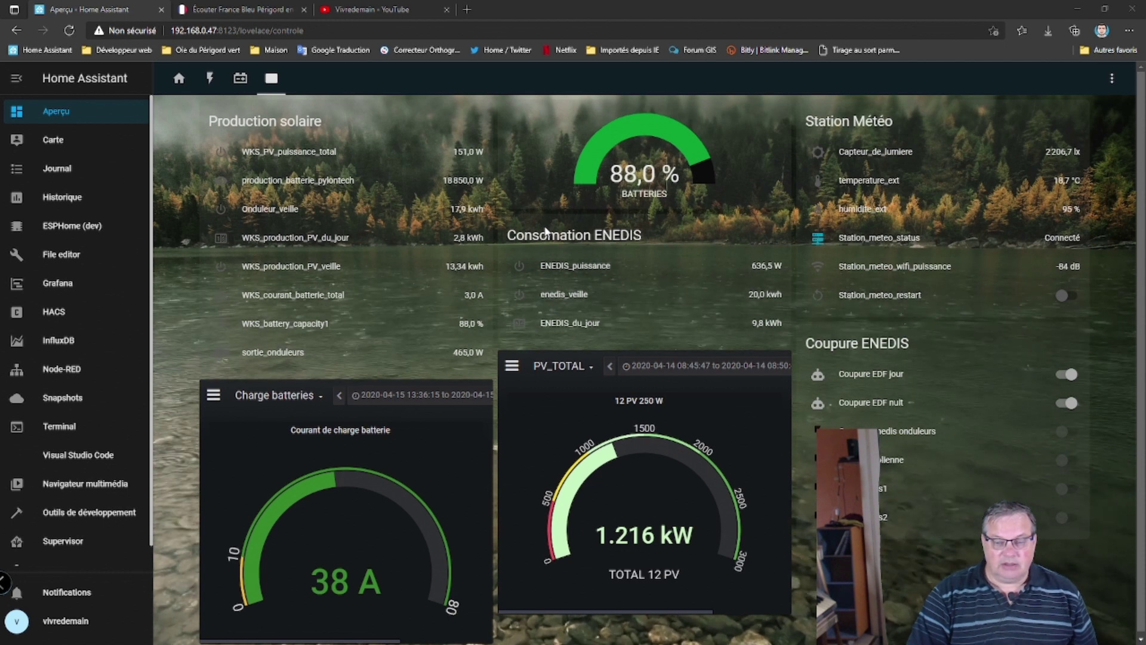
- Examine the Onduleurs dashboard in Home Assistant and return to the controle view with solar production and ENEDIS consumption
{"action": "left_click", "coordinate": [241, 83]}
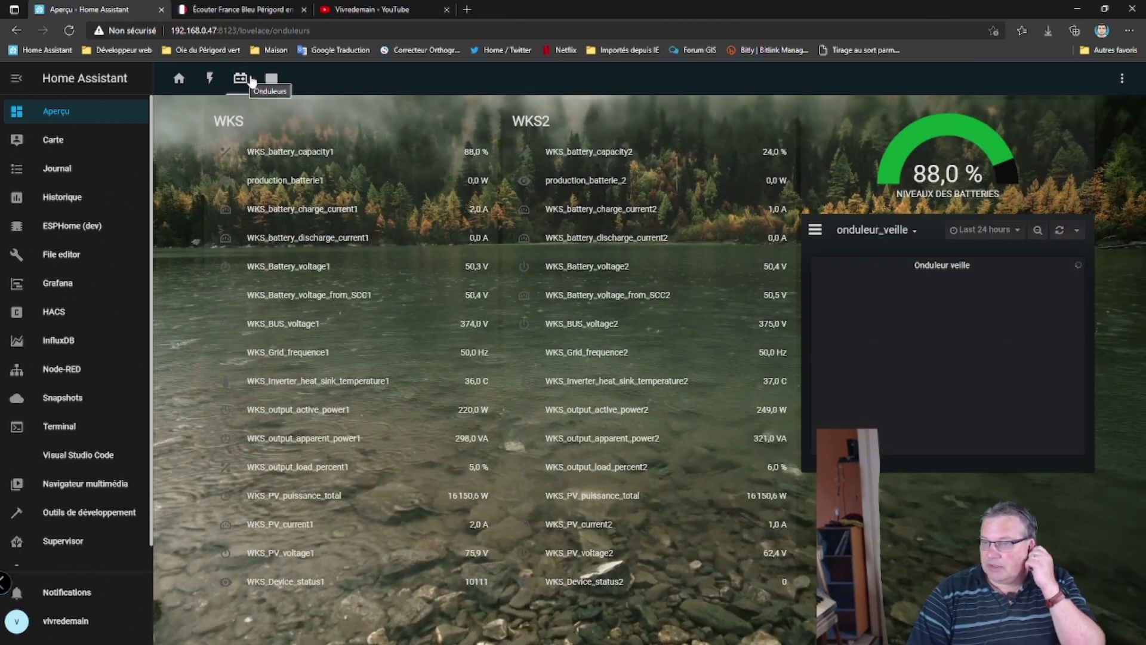
{"action": "left_click", "coordinate": [271, 80]}
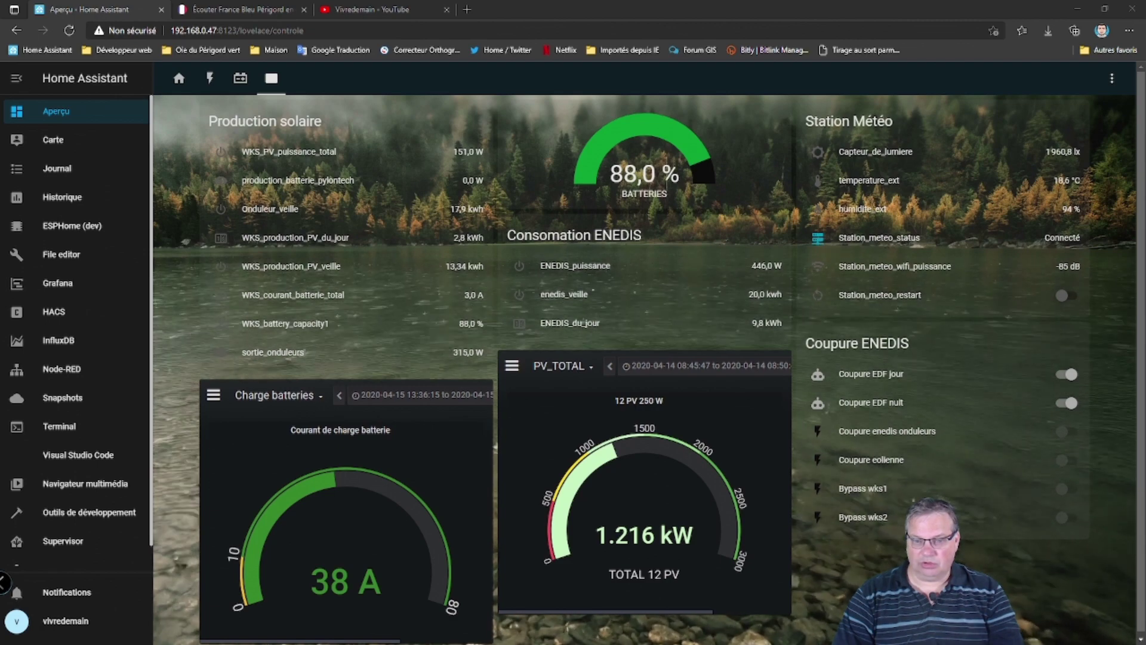
- Switch to the conso2021.xlsx workbook and compare the MAI table with the readings on the JUIN sheet
{"action": "key", "text": "alt+Tab"}
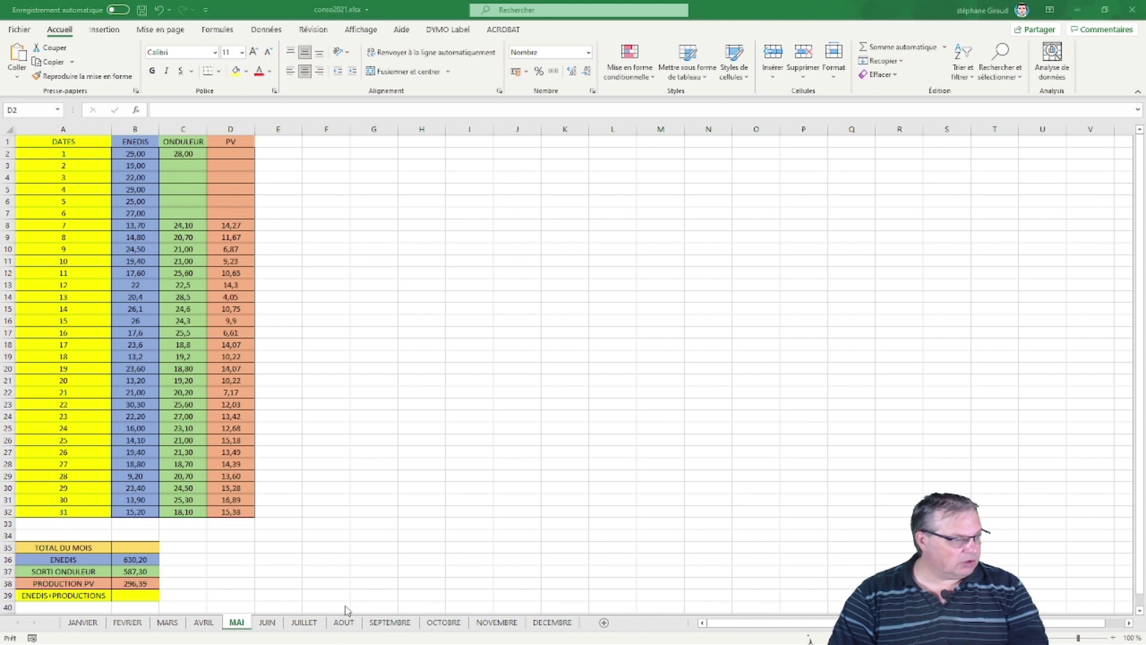
{"action": "left_click", "coordinate": [265, 626]}
{"action": "left_click", "coordinate": [264, 626]}
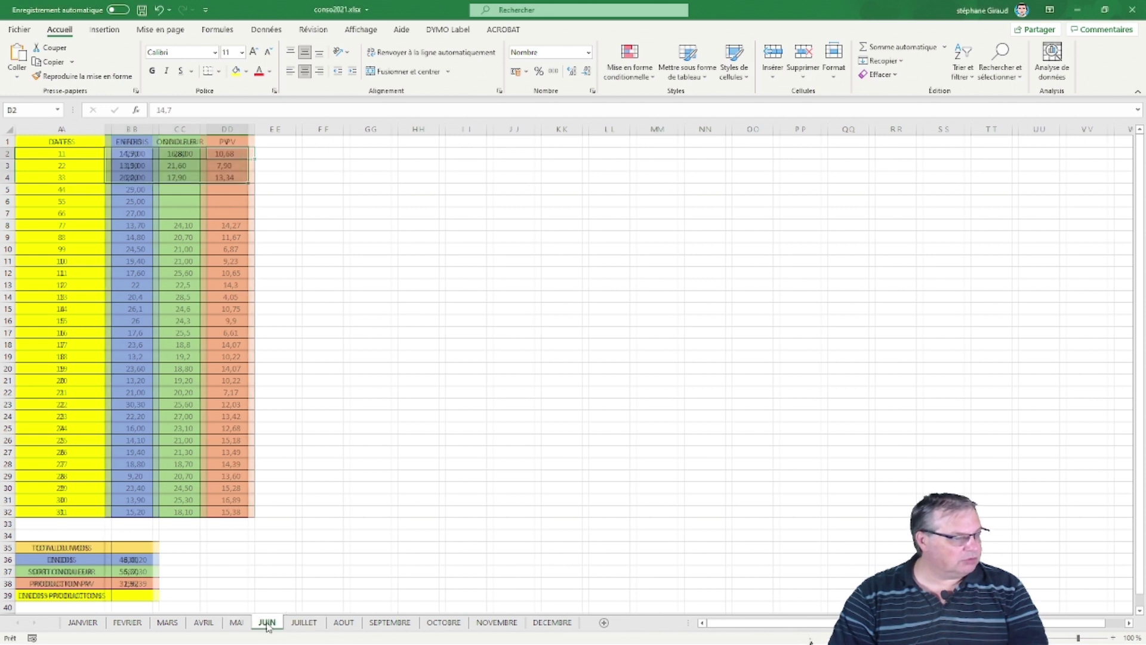
{"action": "left_click", "coordinate": [299, 537]}
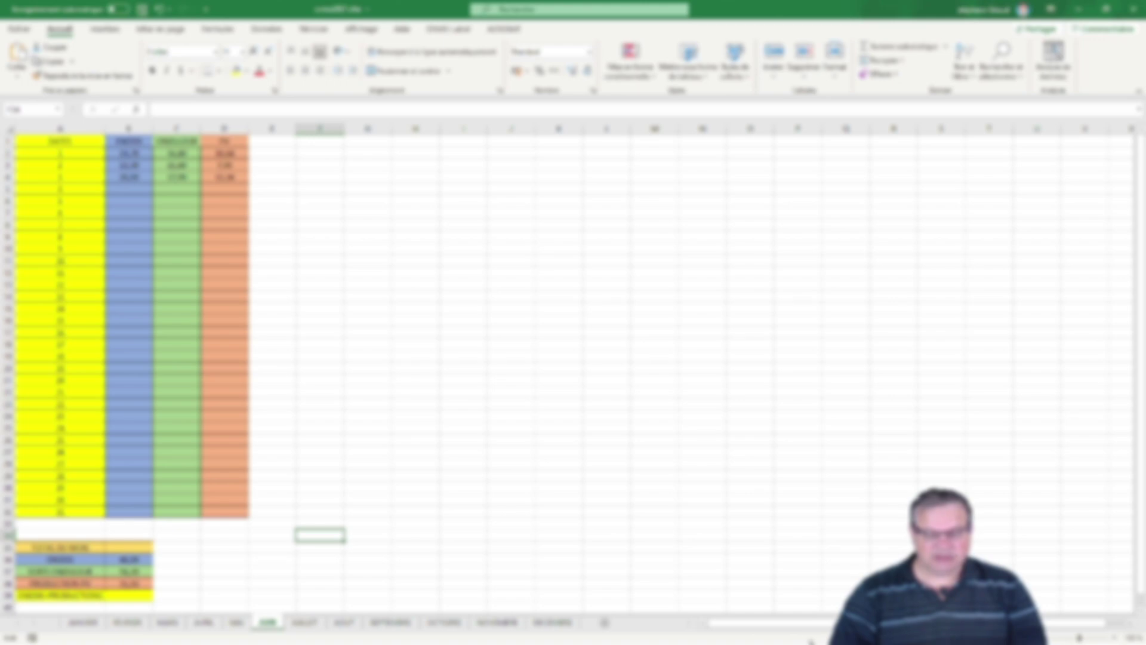
- Switch to the EDF bill PDF in the browser and review the invoice summary, consumption details, taxes and billed consumption chart
{"action": "key", "text": "alt+Tab"}
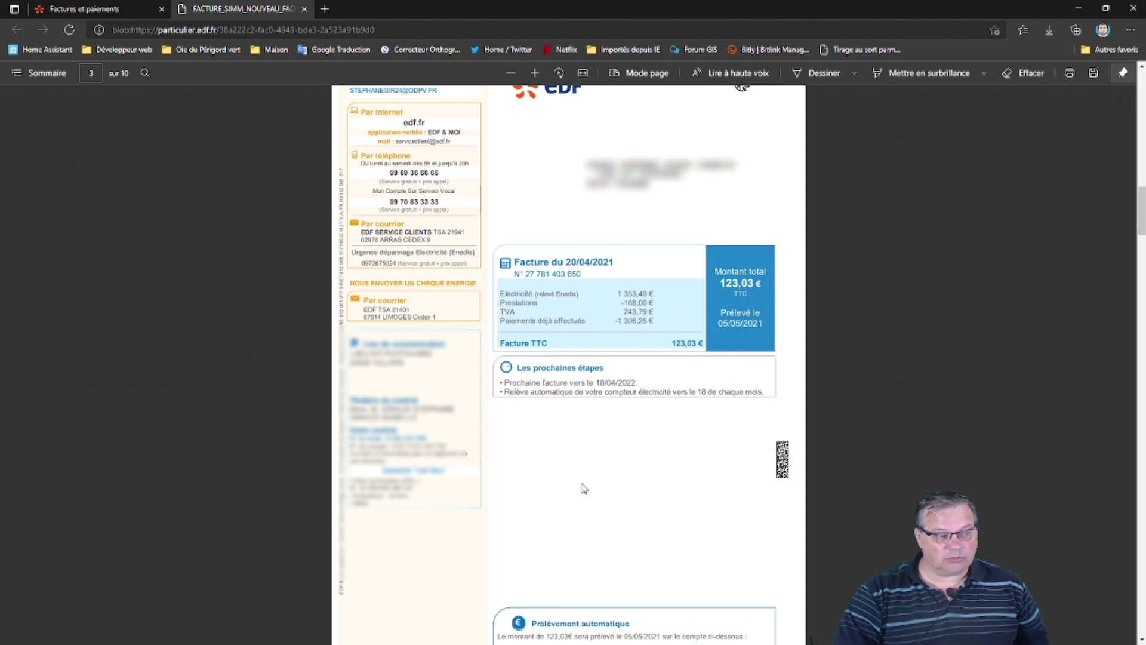
{"action": "scroll", "coordinate": [584, 488], "scroll_direction": "down", "scroll_amount": 8}
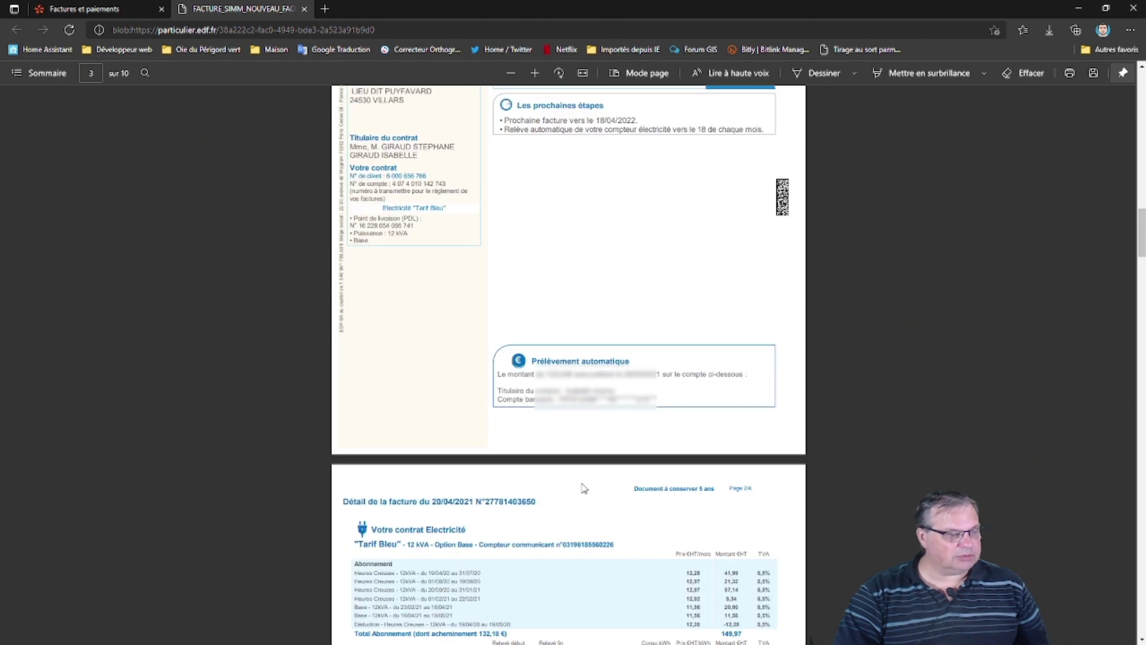
{"action": "scroll", "coordinate": [581, 480], "scroll_direction": "down", "scroll_amount": 1}
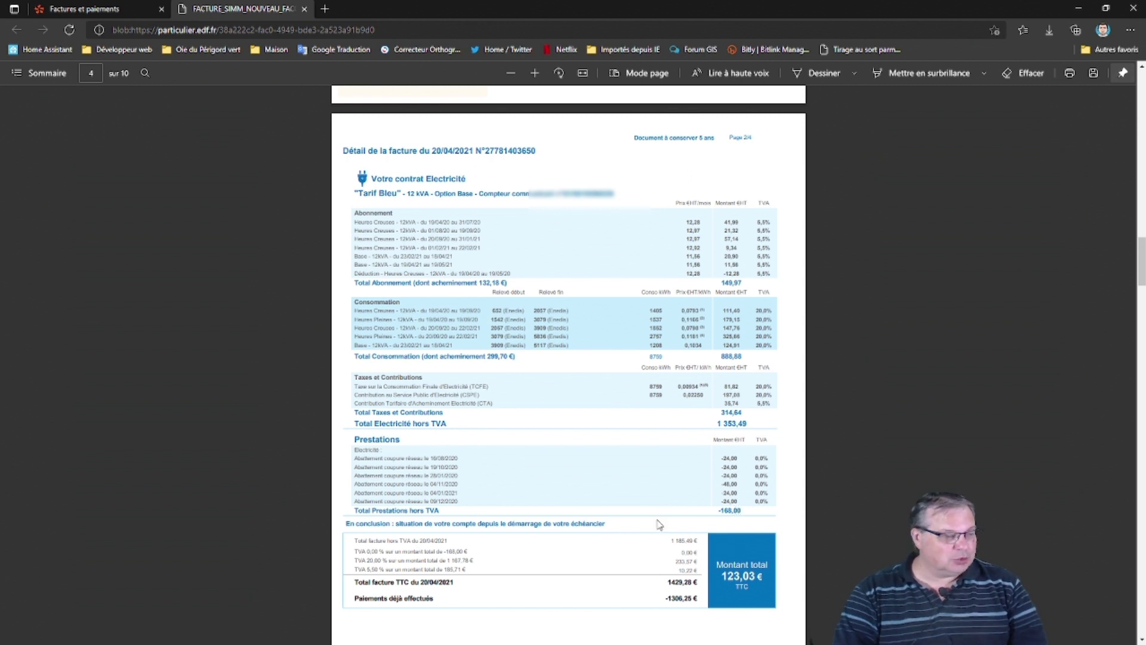
{"action": "scroll", "coordinate": [657, 526], "scroll_direction": "down", "scroll_amount": 3}
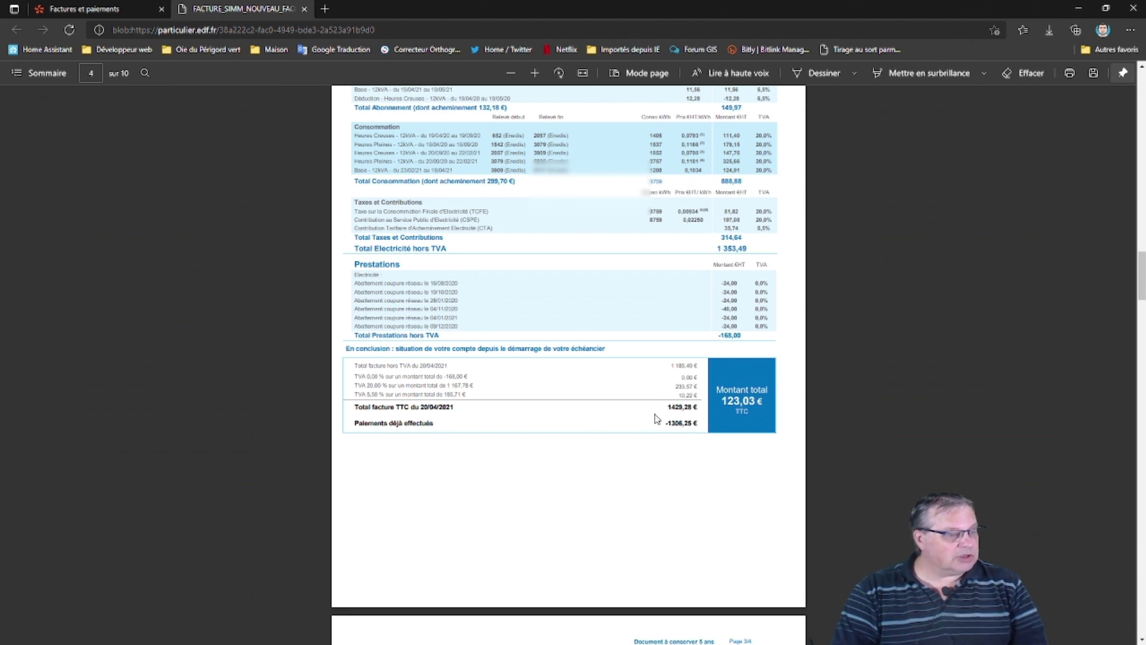
{"action": "scroll", "coordinate": [622, 480], "scroll_direction": "down", "scroll_amount": 7}
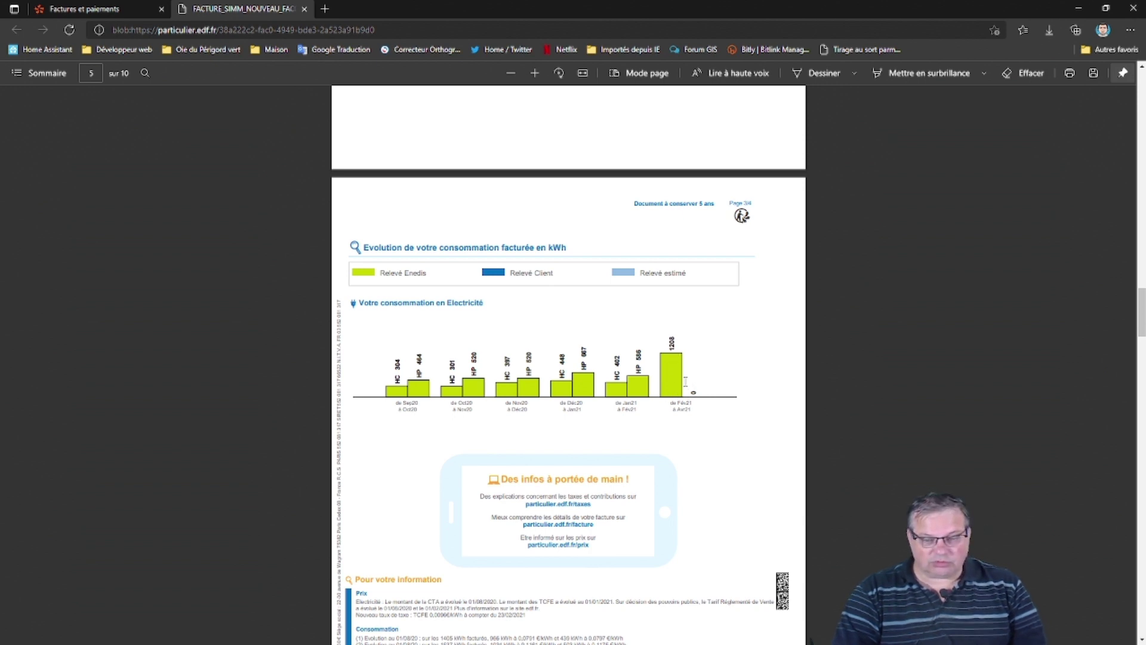
{"action": "scroll", "coordinate": [590, 481], "scroll_direction": "down", "scroll_amount": 5}
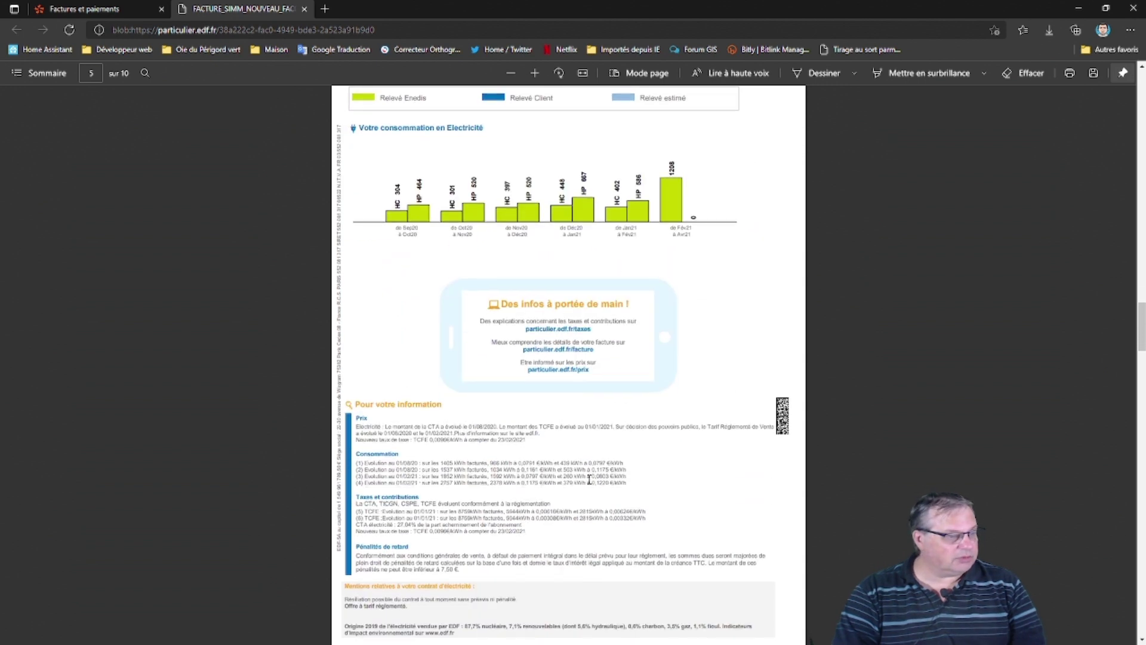
{"action": "scroll", "coordinate": [593, 478], "scroll_direction": "up", "scroll_amount": 3}
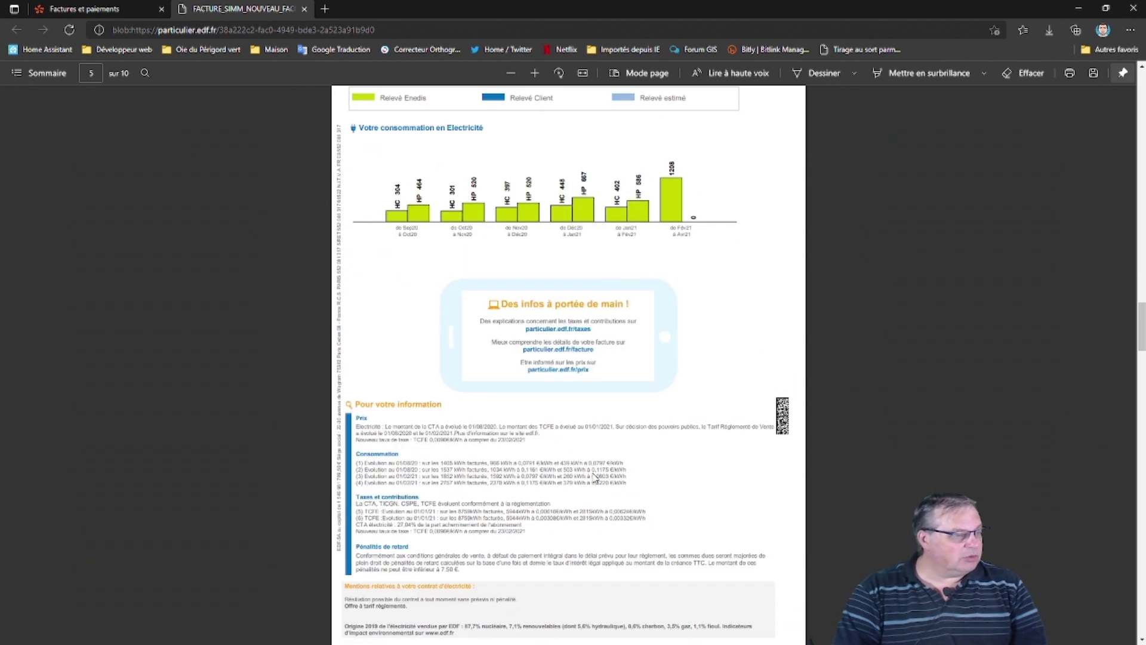
{"action": "scroll", "coordinate": [596, 468], "scroll_direction": "up", "scroll_amount": 3}
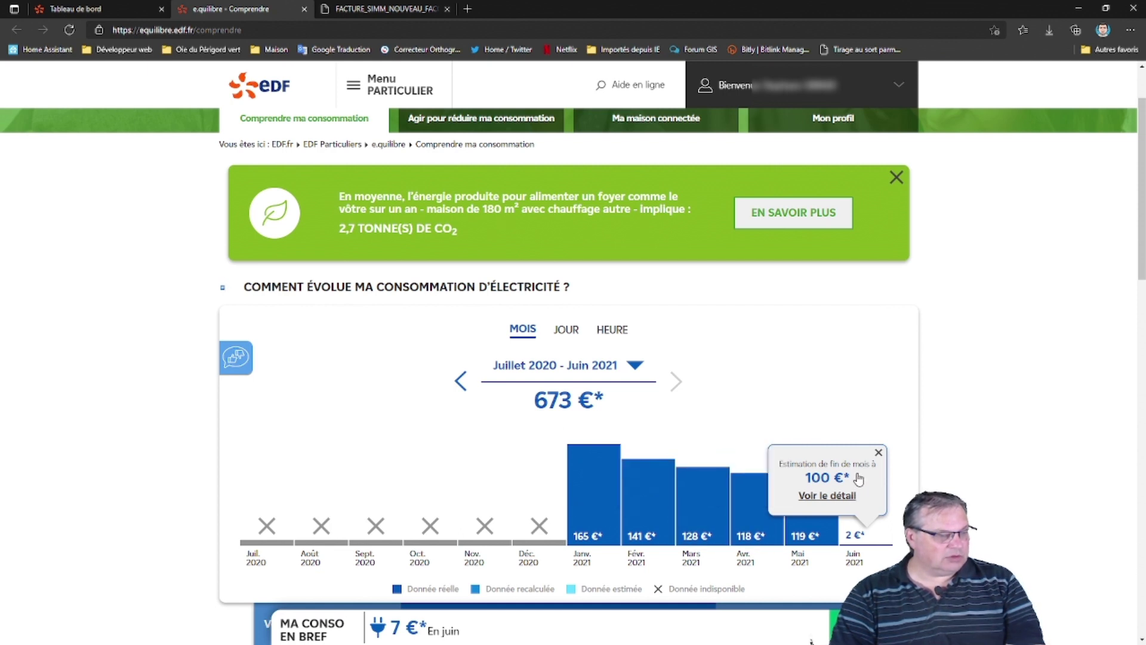
- Dismiss the June end-of-month estimate and examine the monthly costs and maximum power reached on EDF's e.quilibre chart for 2021
{"action": "left_click", "coordinate": [879, 454]}
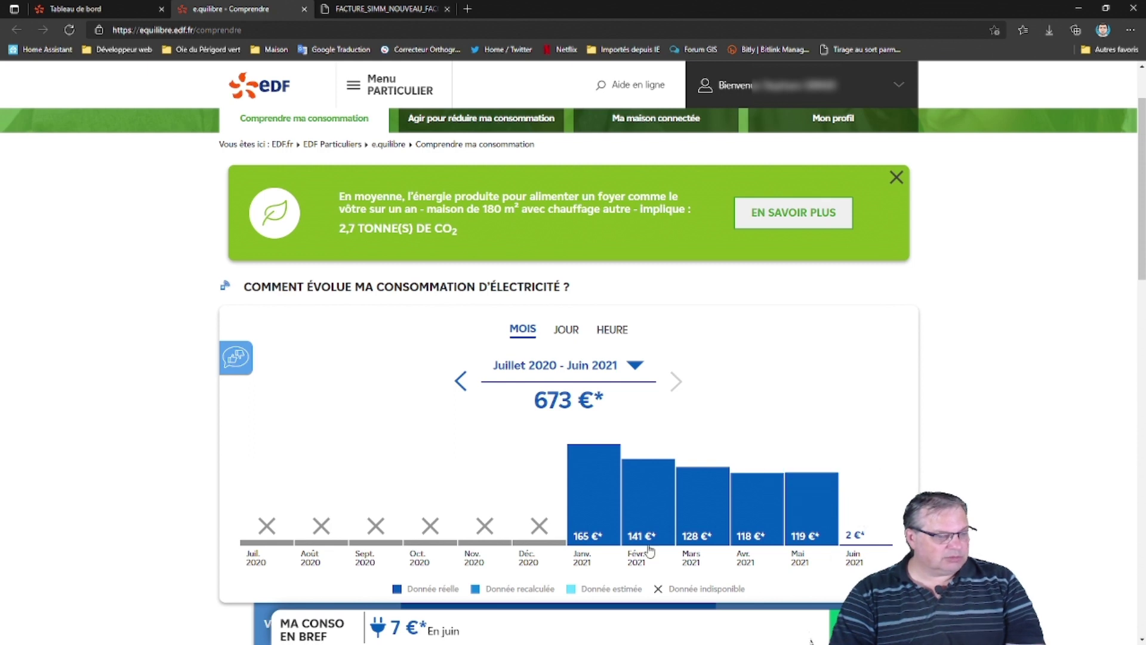
{"action": "scroll", "coordinate": [650, 549], "scroll_direction": "down", "scroll_amount": 1}
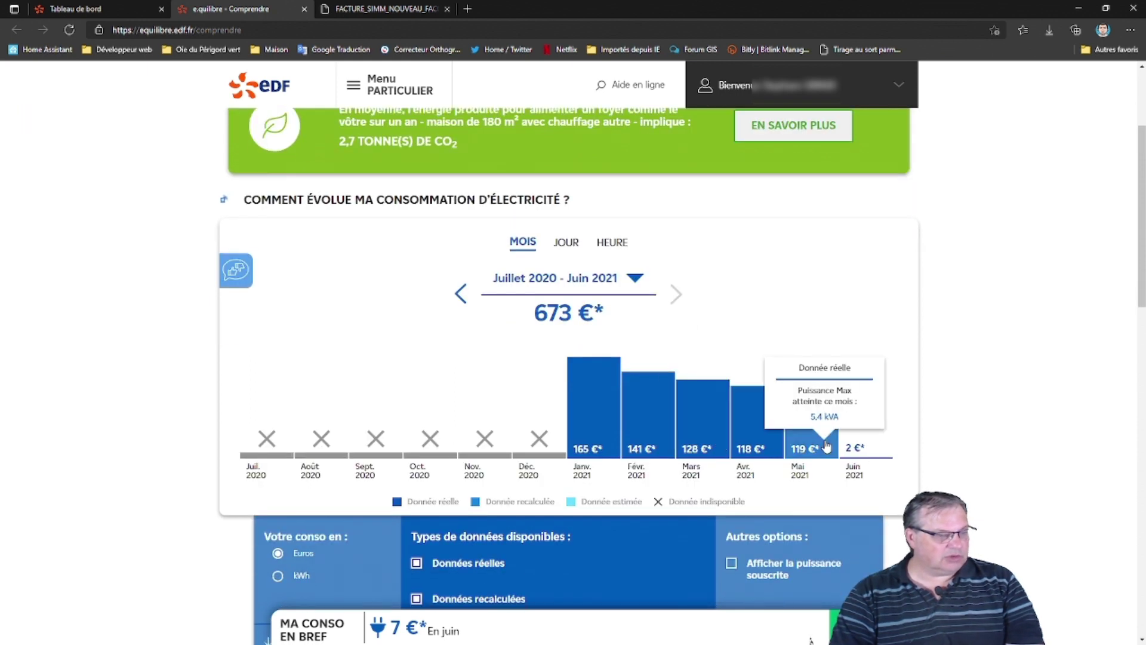
{"action": "mouse_move", "coordinate": [777, 448]}
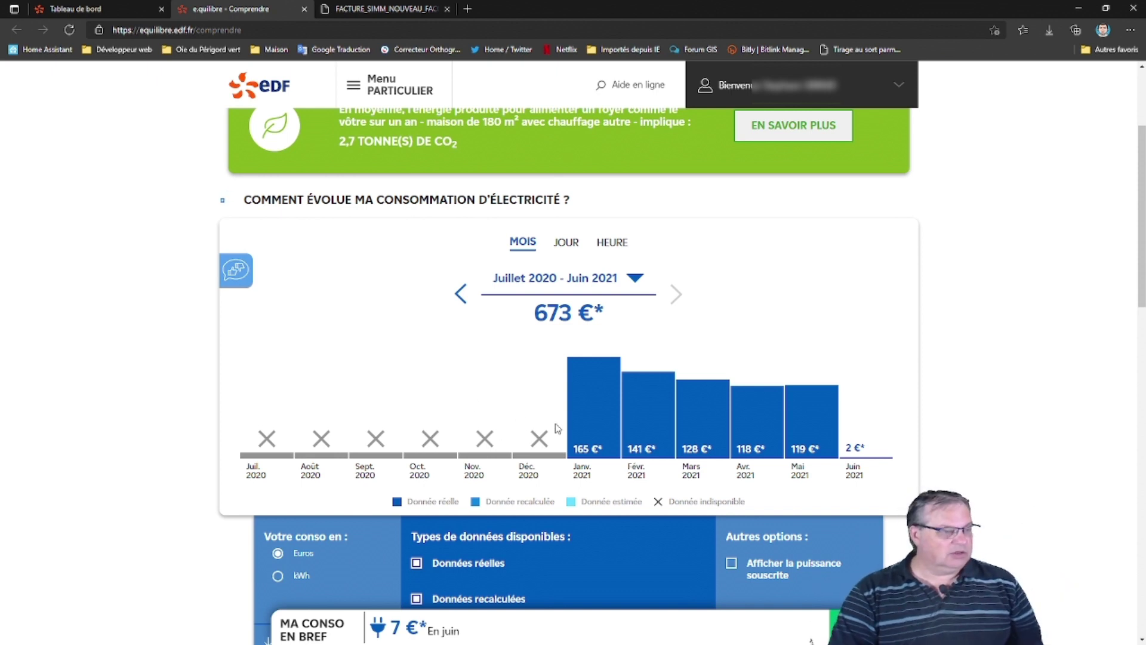
{"action": "mouse_move", "coordinate": [692, 409]}
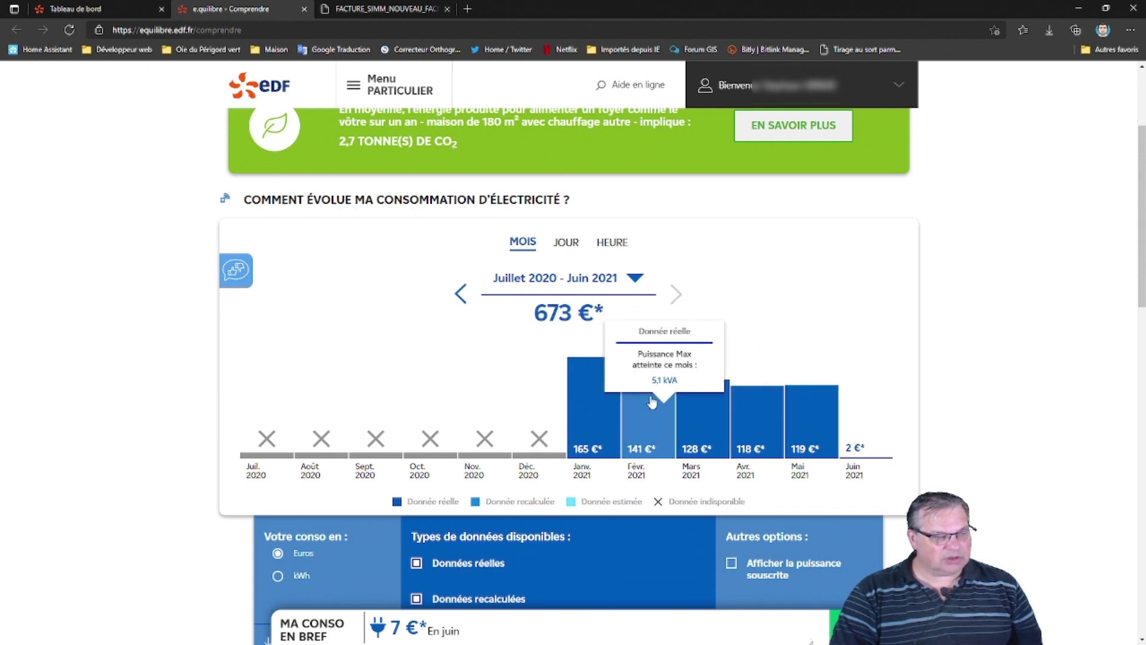
{"action": "mouse_move", "coordinate": [750, 413]}
{"action": "mouse_move", "coordinate": [668, 389]}
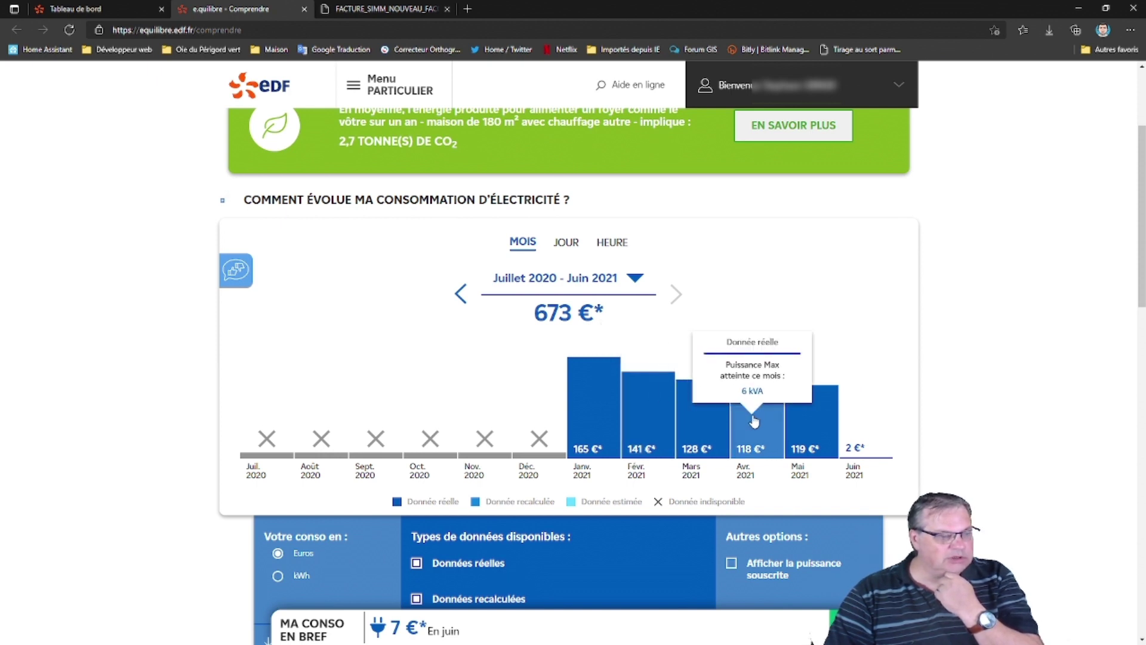
- Display the EDF consumption chart in kWh and compare its May 2021 figure with the ENEDIS total on the MAI sheet of conso2021.xlsx
{"action": "left_click", "coordinate": [277, 577]}
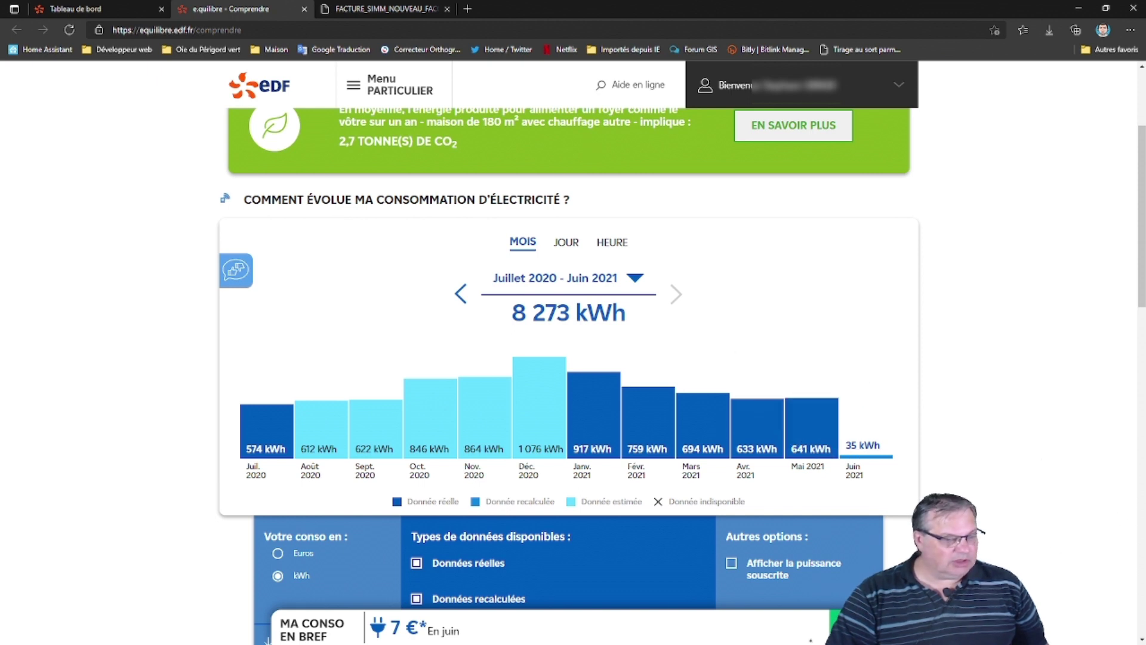
{"action": "key", "text": "alt+Tab"}
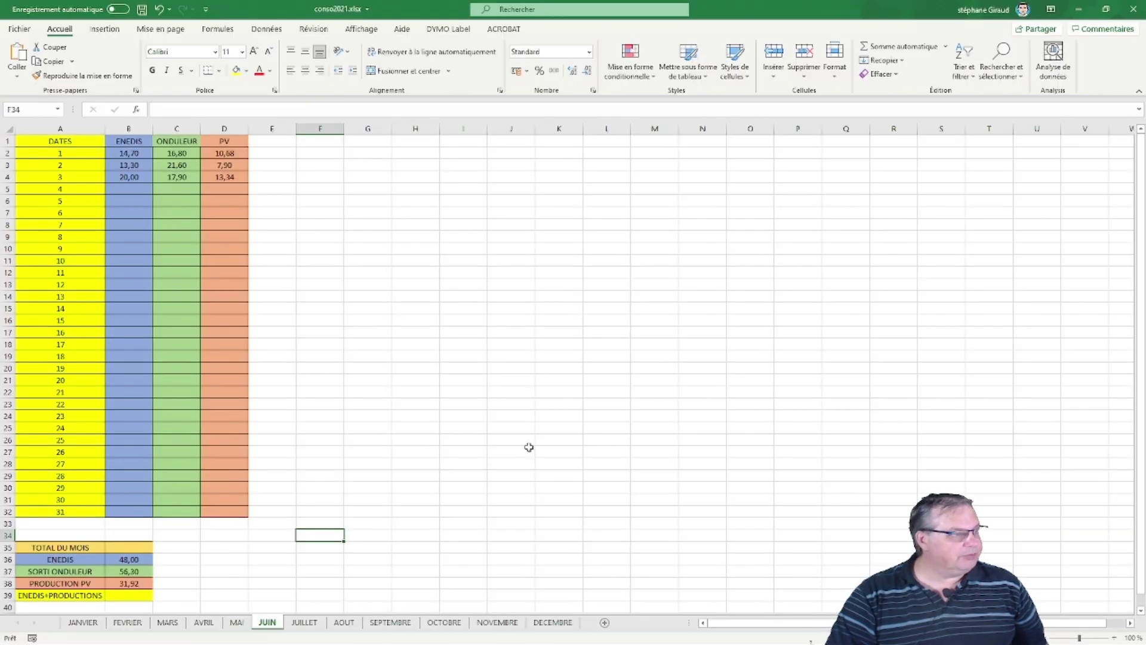
{"action": "left_click", "coordinate": [238, 624]}
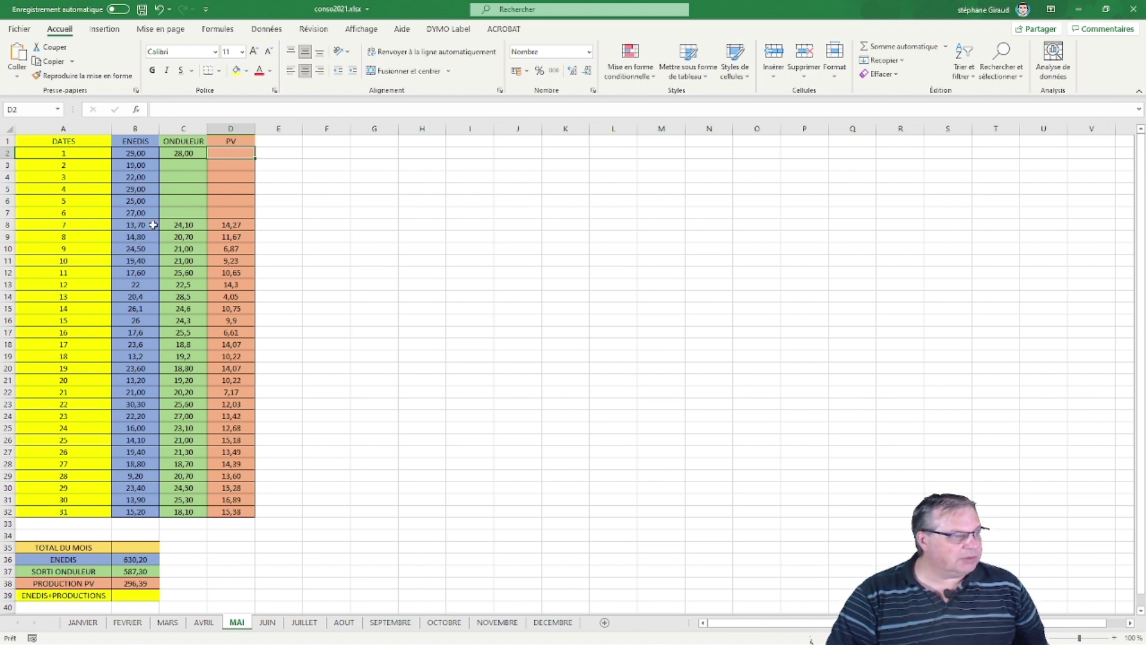
{"action": "left_click", "coordinate": [1077, 10]}
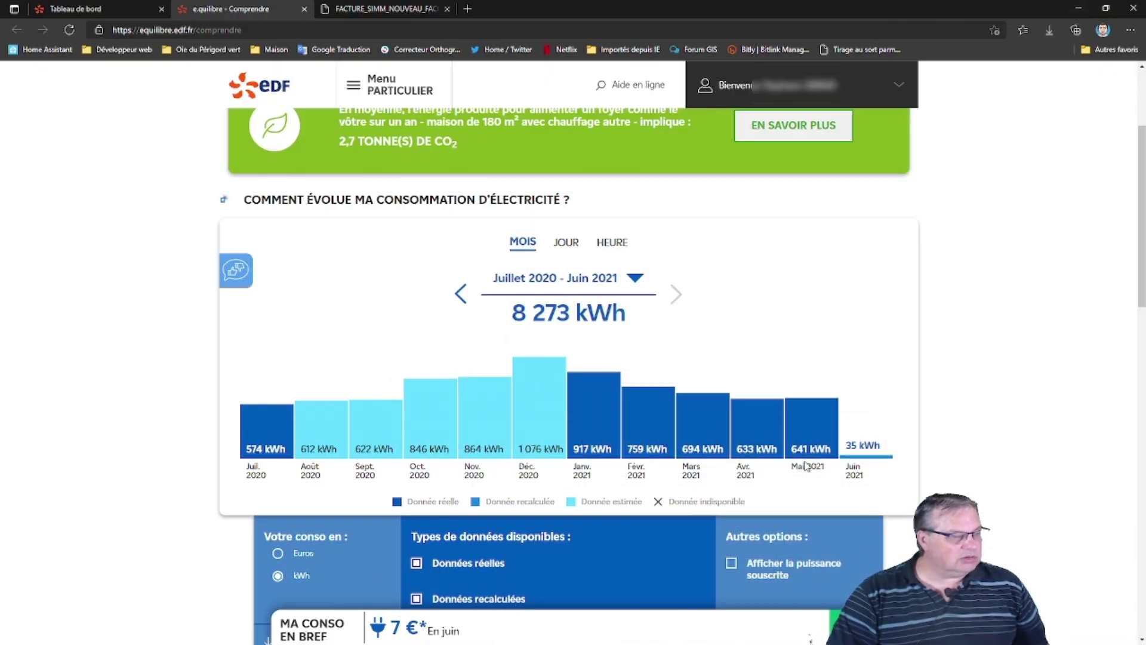
{"action": "mouse_move", "coordinate": [811, 442]}
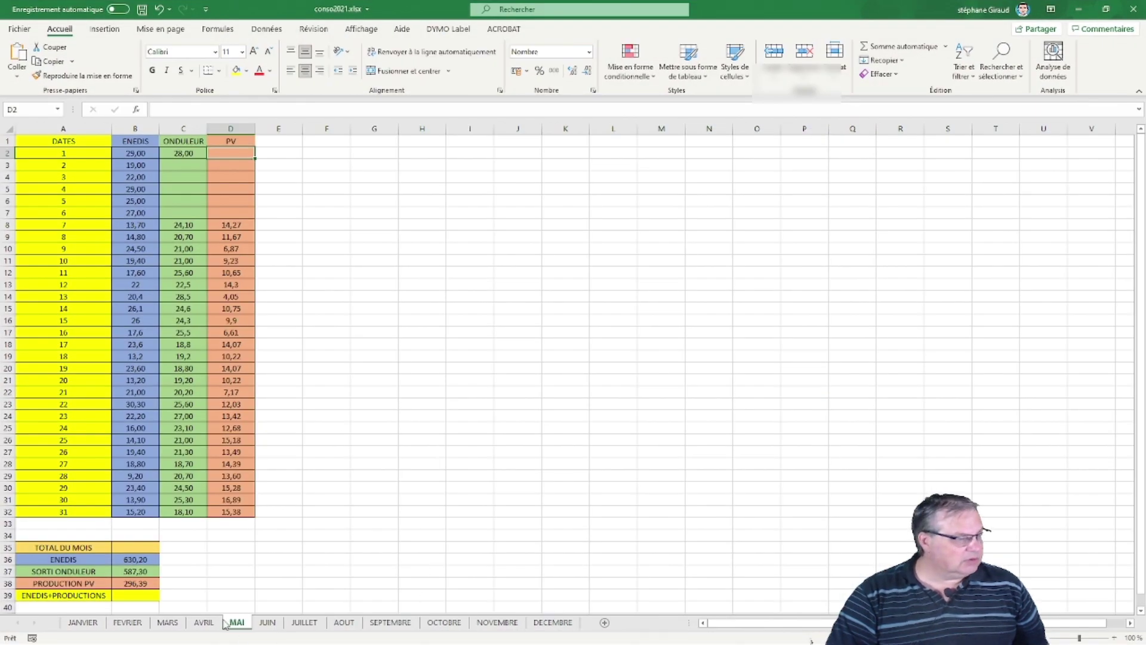
- Check the monthly totals on the AVRIL and MAI sheets, and return to the EDF chart to compare them
{"action": "left_click", "coordinate": [216, 624]}
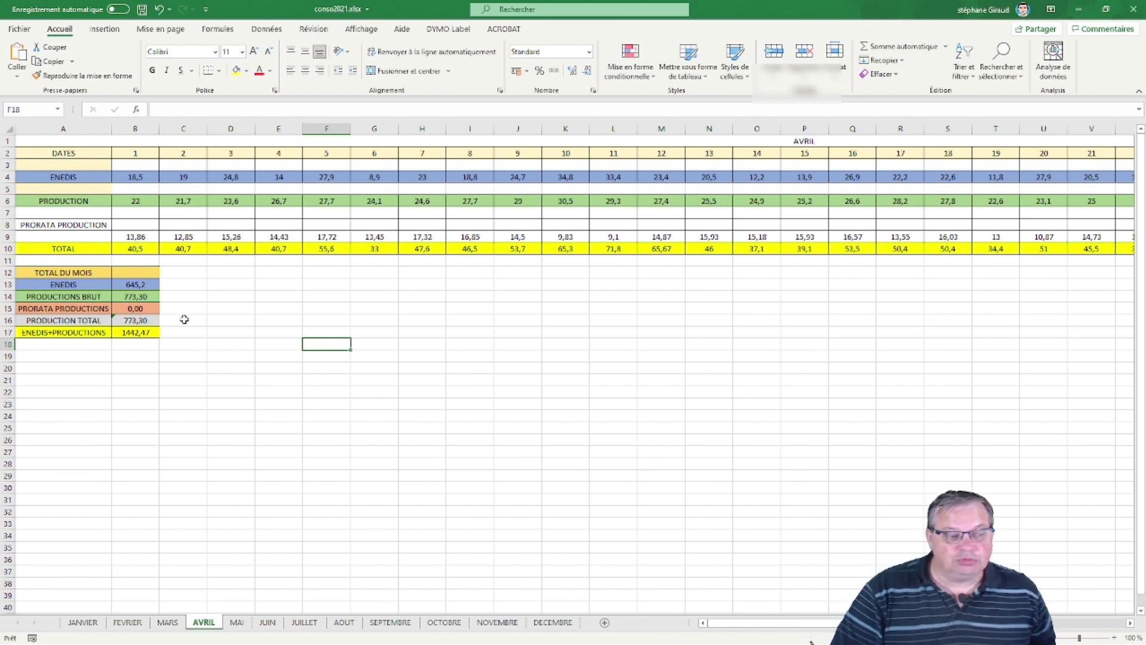
{"action": "left_click", "coordinate": [236, 623]}
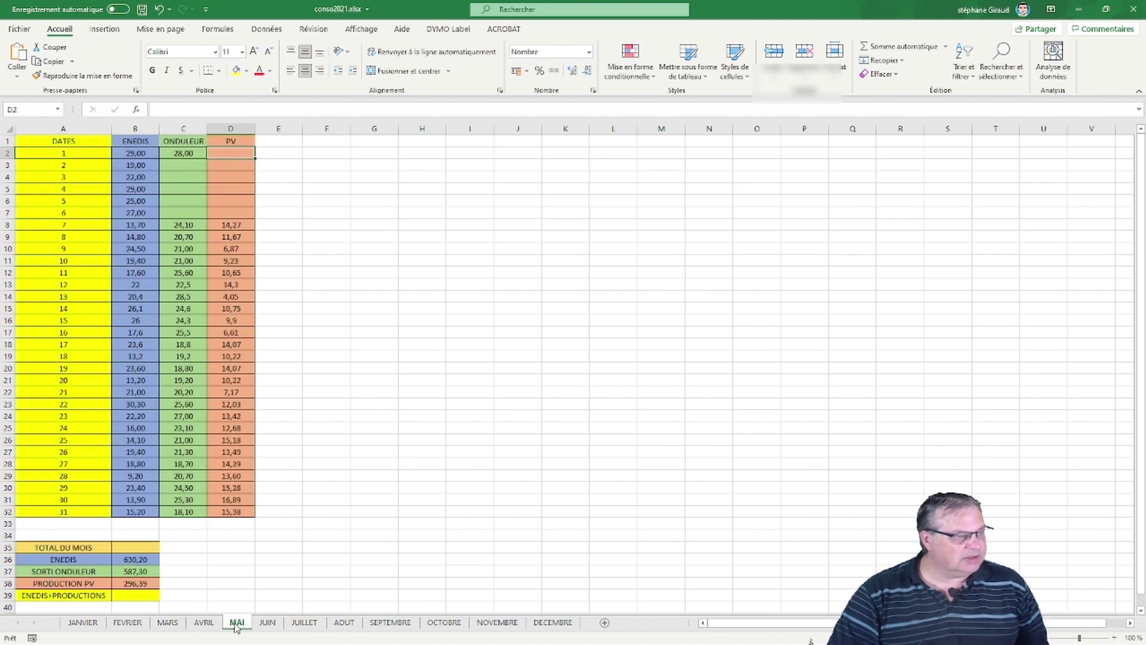
{"action": "left_click", "coordinate": [1078, 10]}
{"action": "mouse_move", "coordinate": [831, 433]}
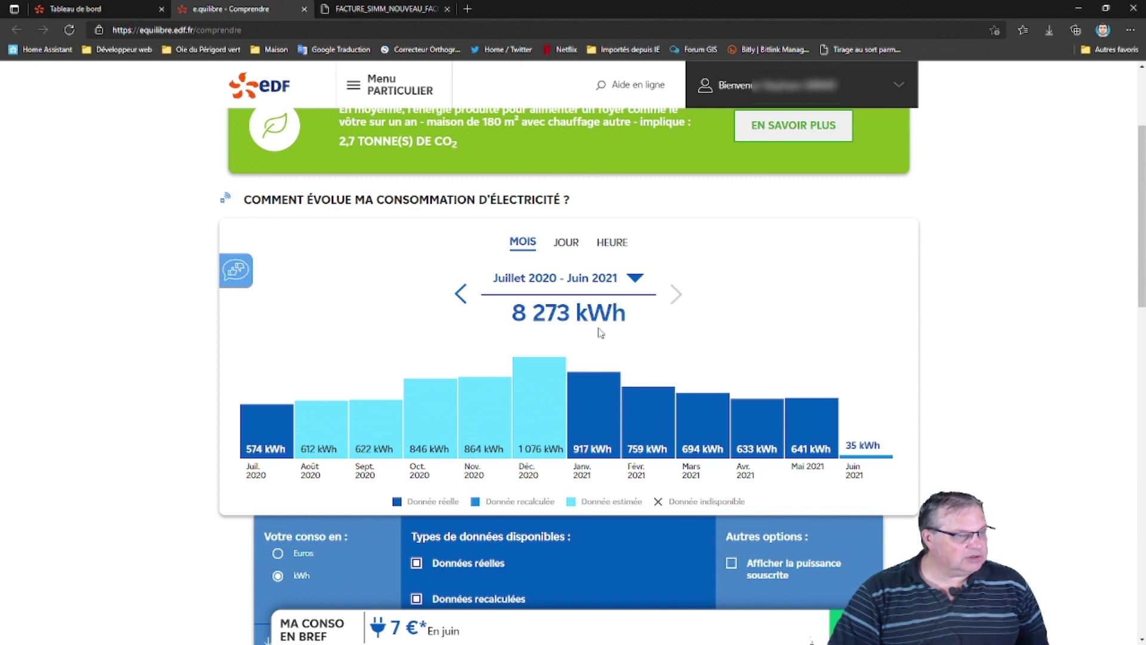
- Review the yearly kWh consumption for earlier periods back to Juillet 2017 - Juin 2018, and return to Juillet 2020 - Juin 2021
{"action": "left_click", "coordinate": [460, 296]}
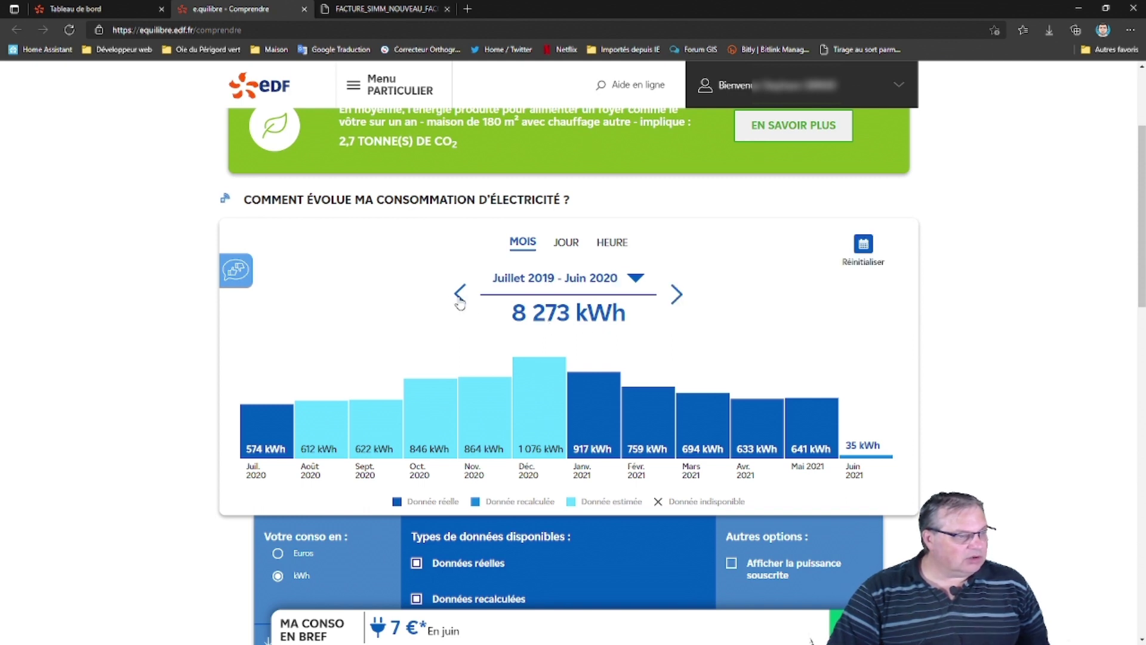
{"action": "left_click", "coordinate": [459, 295]}
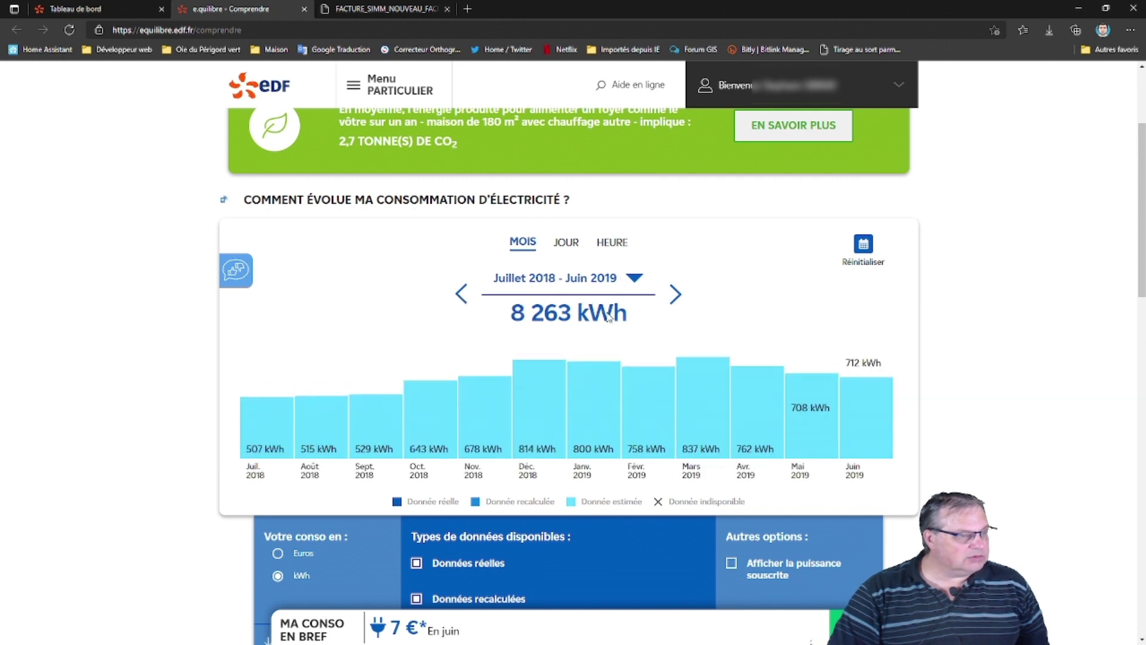
{"action": "left_click", "coordinate": [676, 295]}
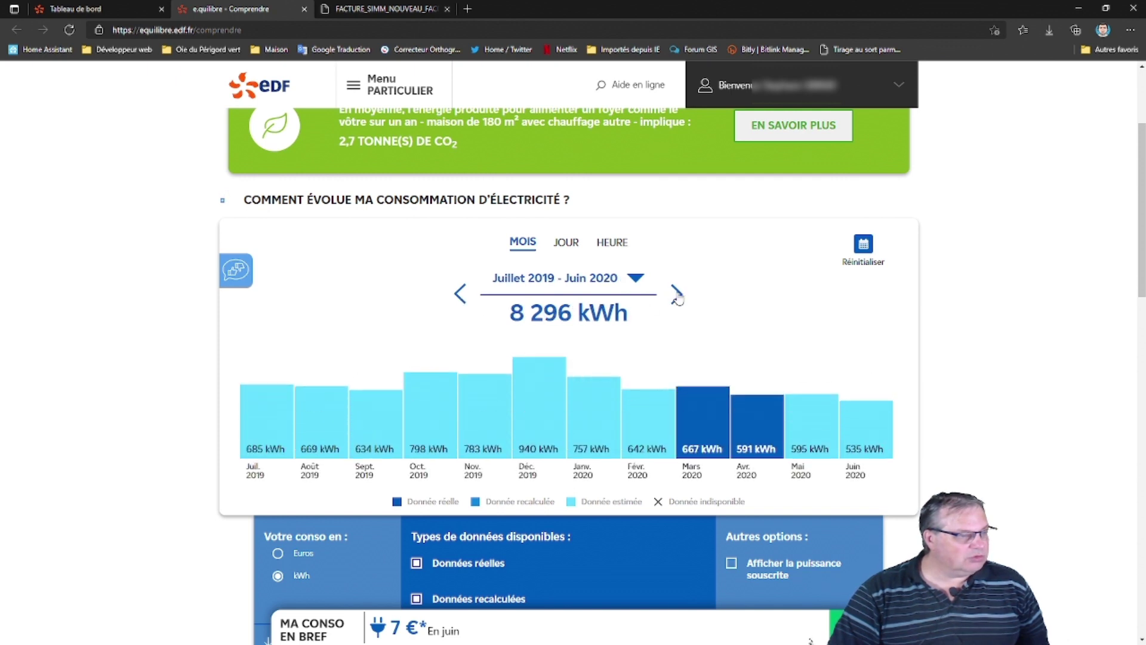
{"action": "left_click", "coordinate": [460, 295]}
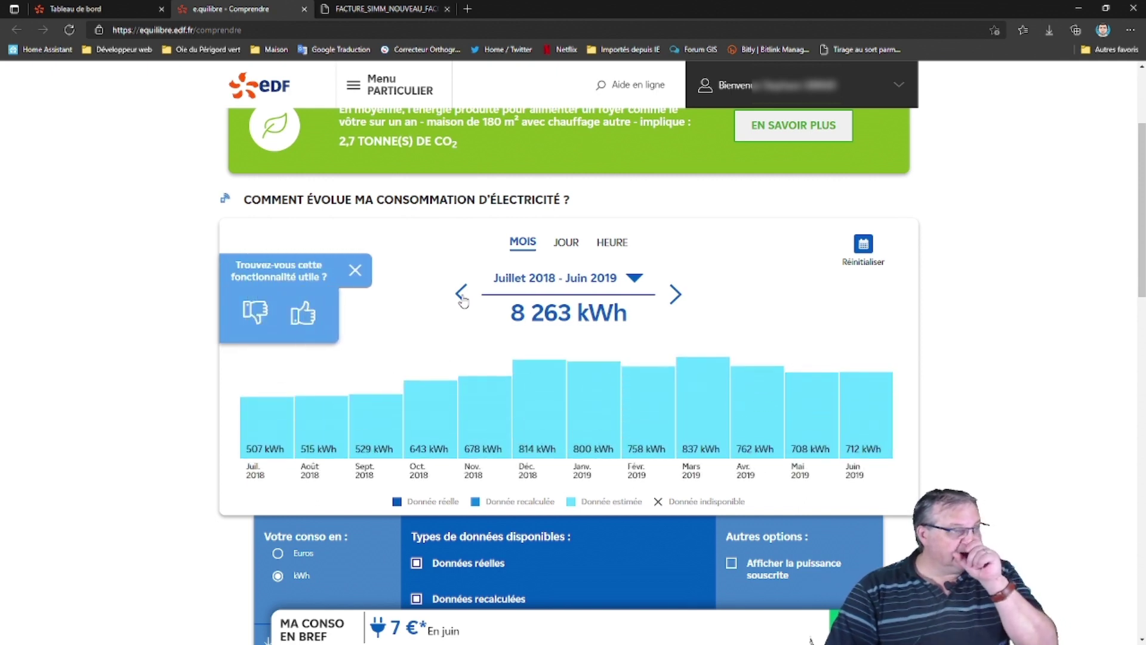
{"action": "left_click", "coordinate": [462, 298]}
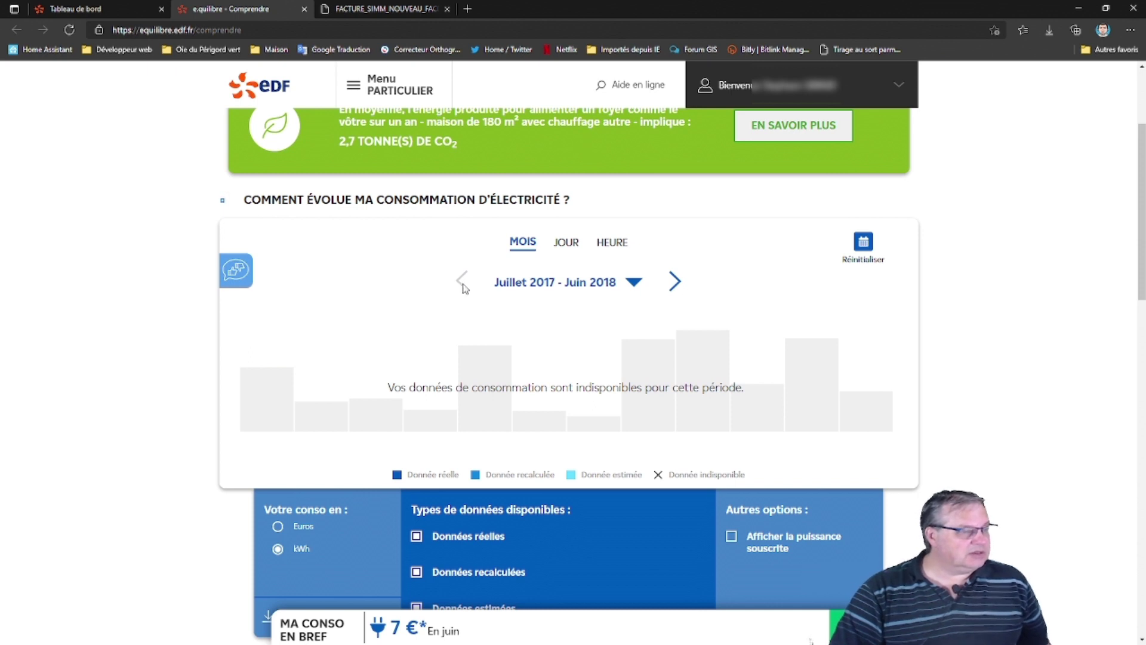
{"action": "left_click", "coordinate": [674, 281]}
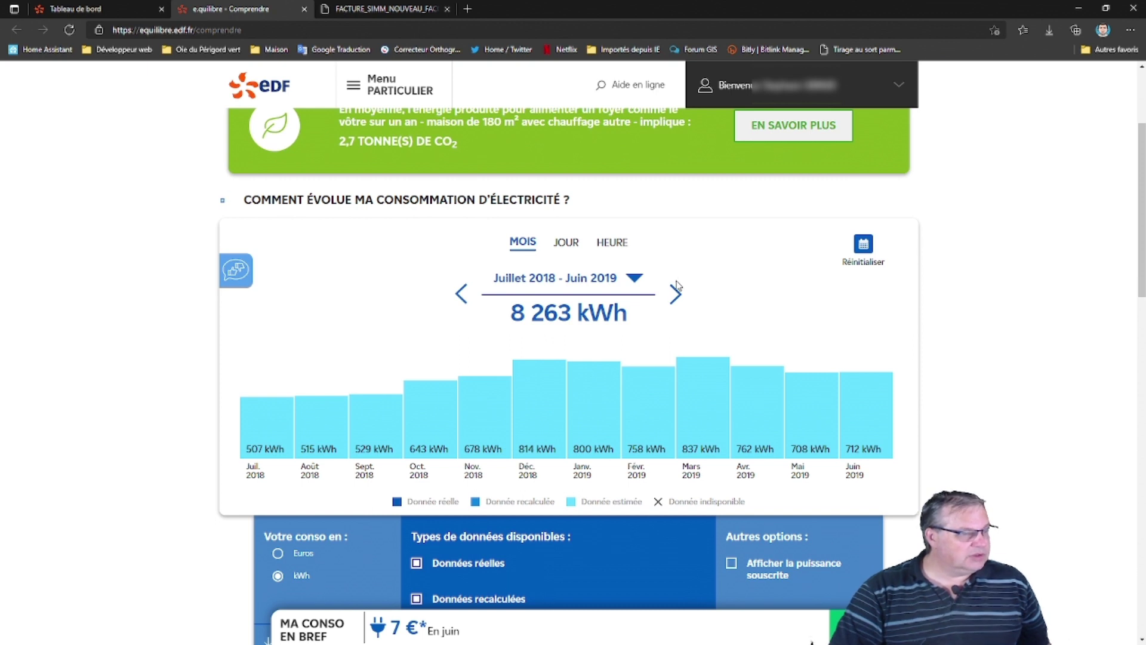
{"action": "left_click", "coordinate": [677, 298]}
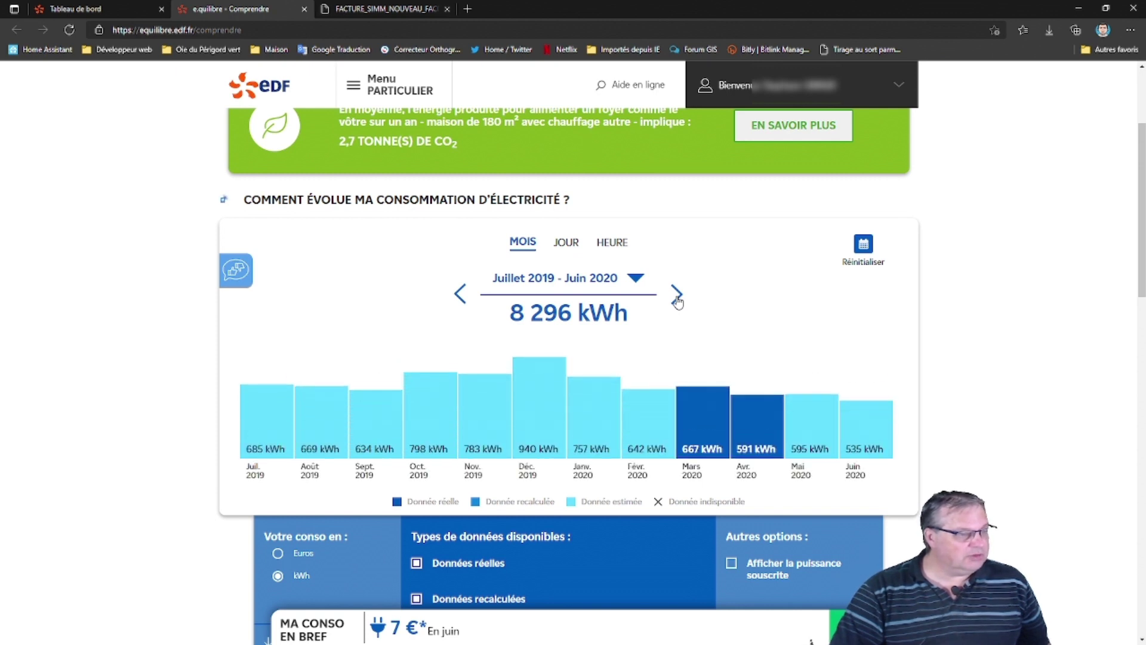
{"action": "left_click", "coordinate": [676, 295]}
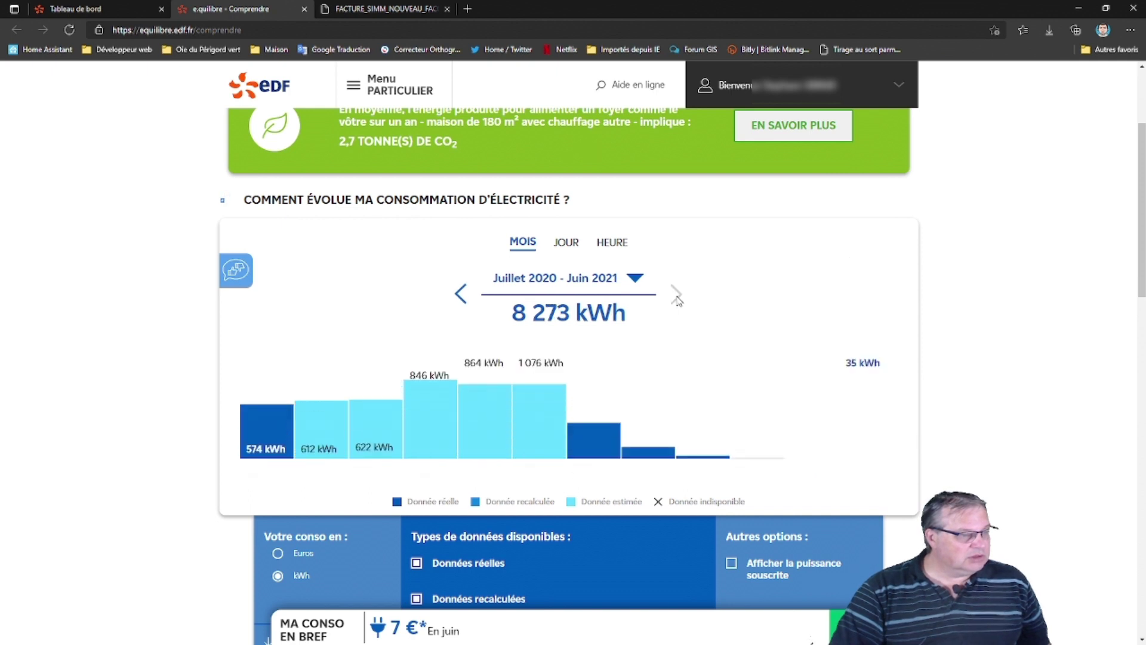